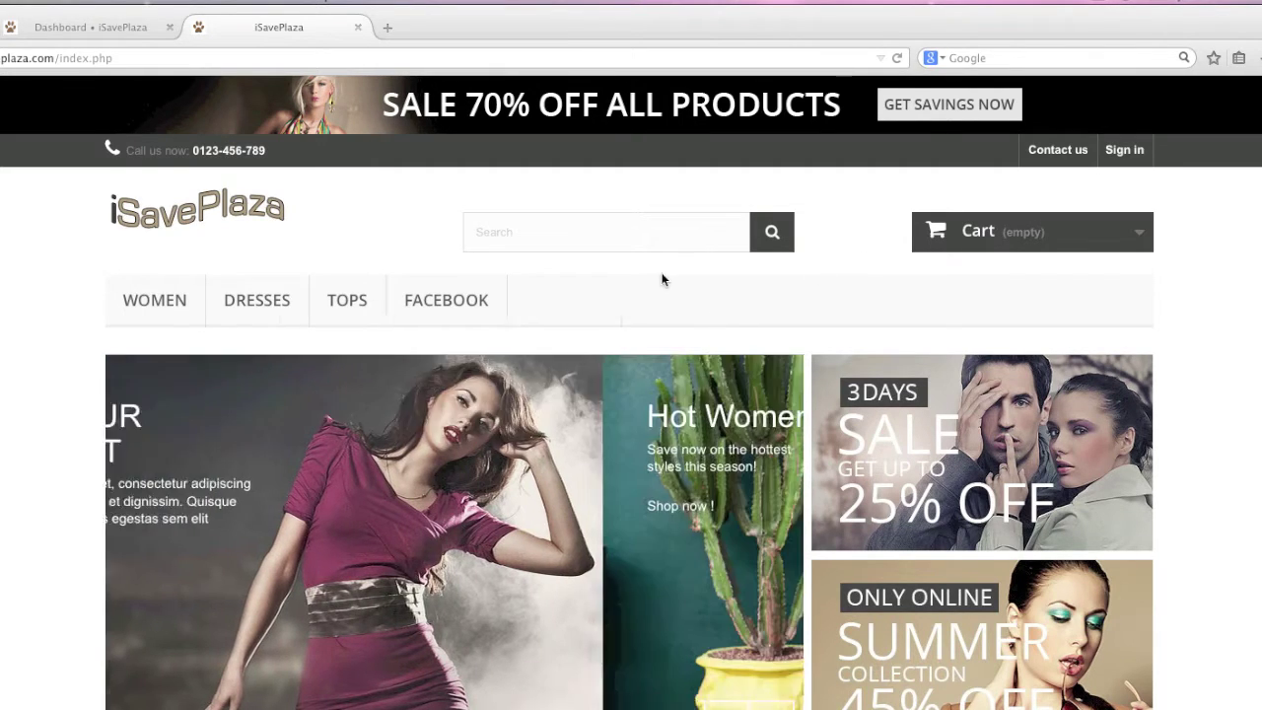
# Step: Open the Women category on the storefront and look over its web address and product listing
pyautogui.click(157, 302)
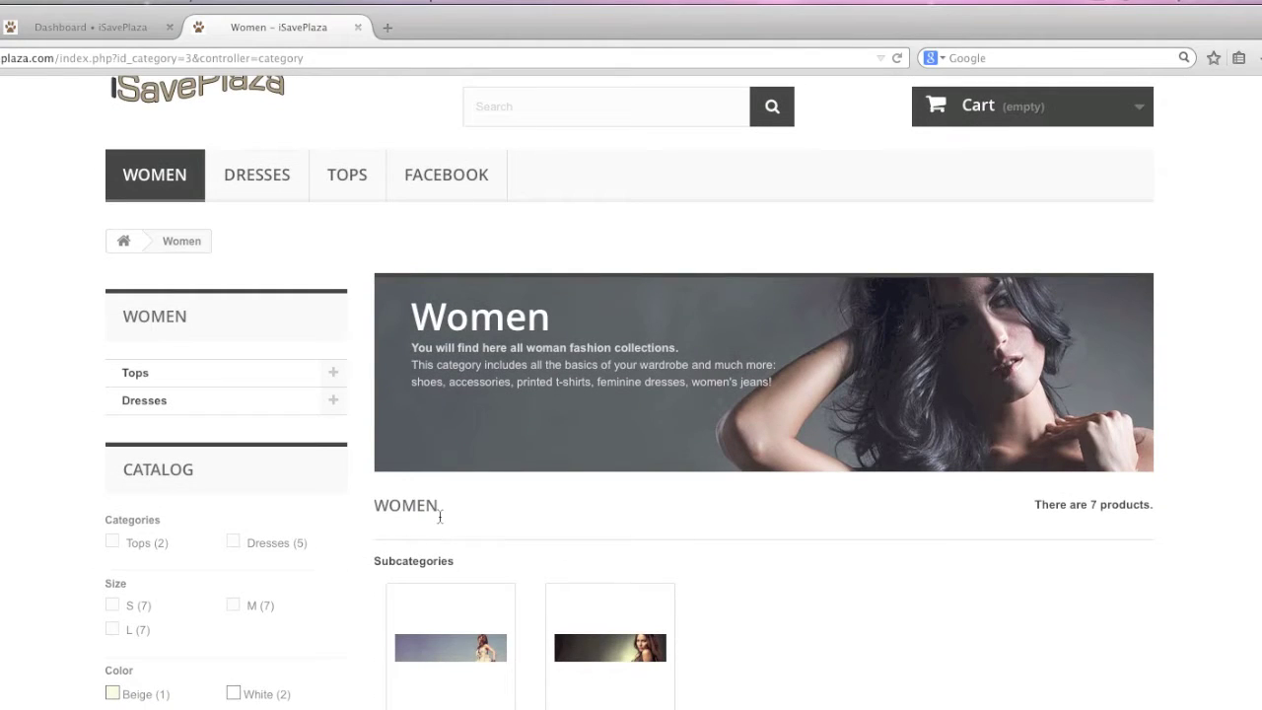
pyautogui.scroll(3, 439, 517)
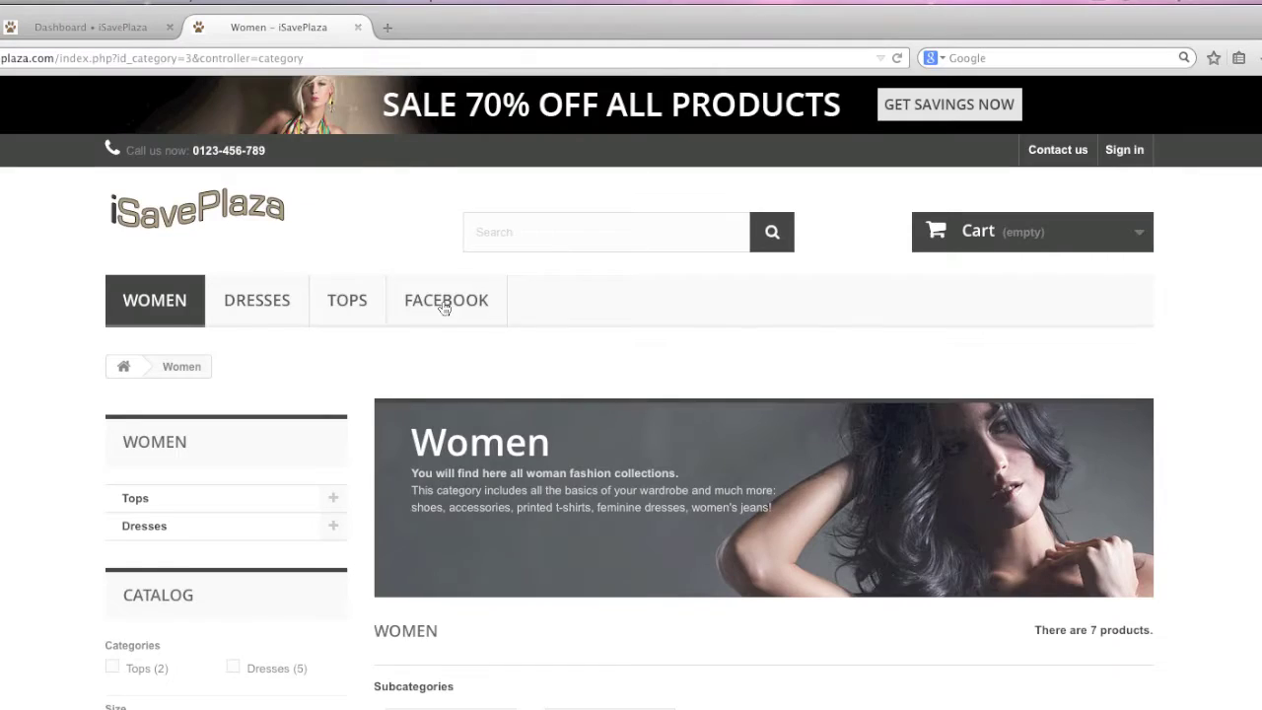
pyautogui.scroll(-3, 777, 535)
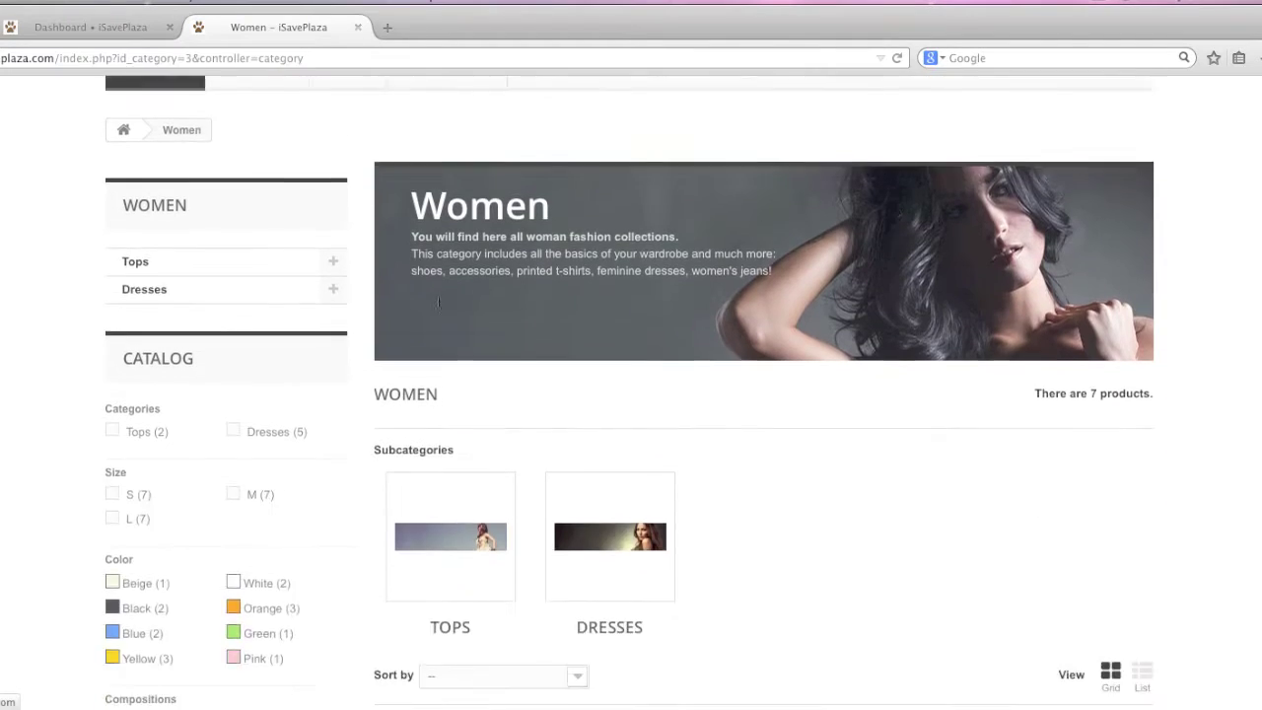
pyautogui.scroll(-5, 439, 301)
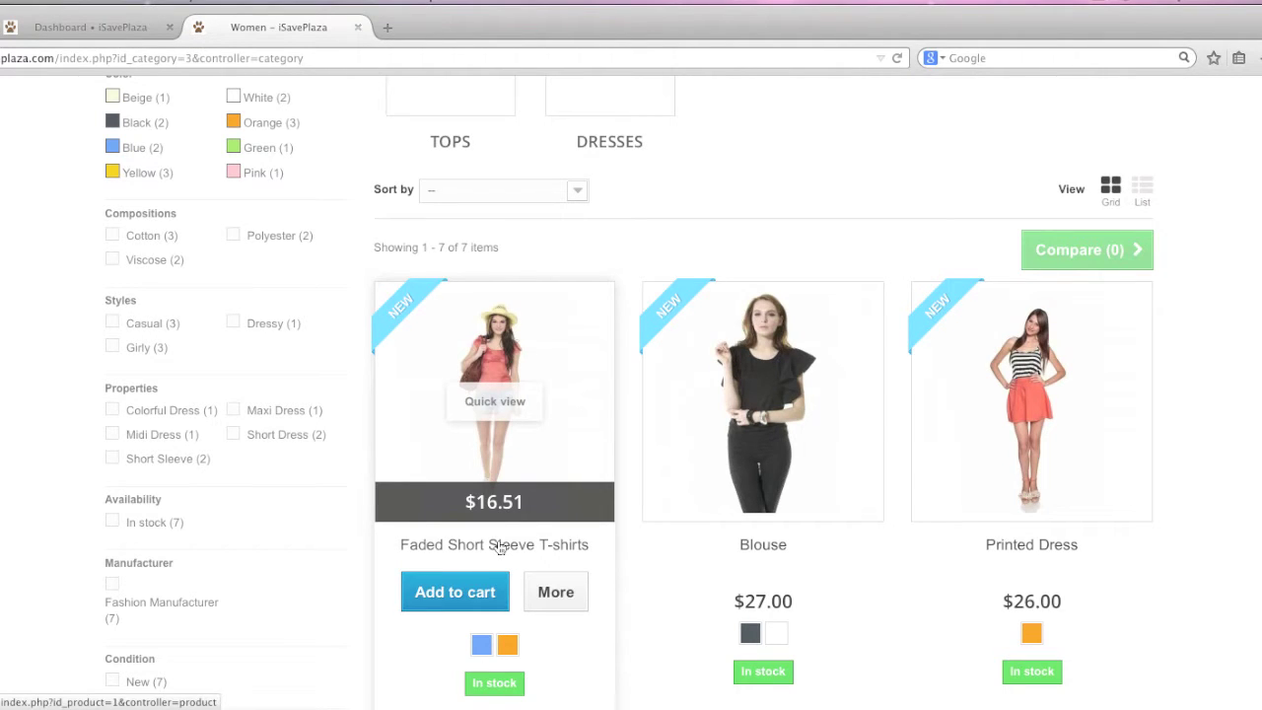
# Step: Switch to the shop's back office and open the Set Up URLs section of the SEO & URLs preferences
pyautogui.click(131, 39)
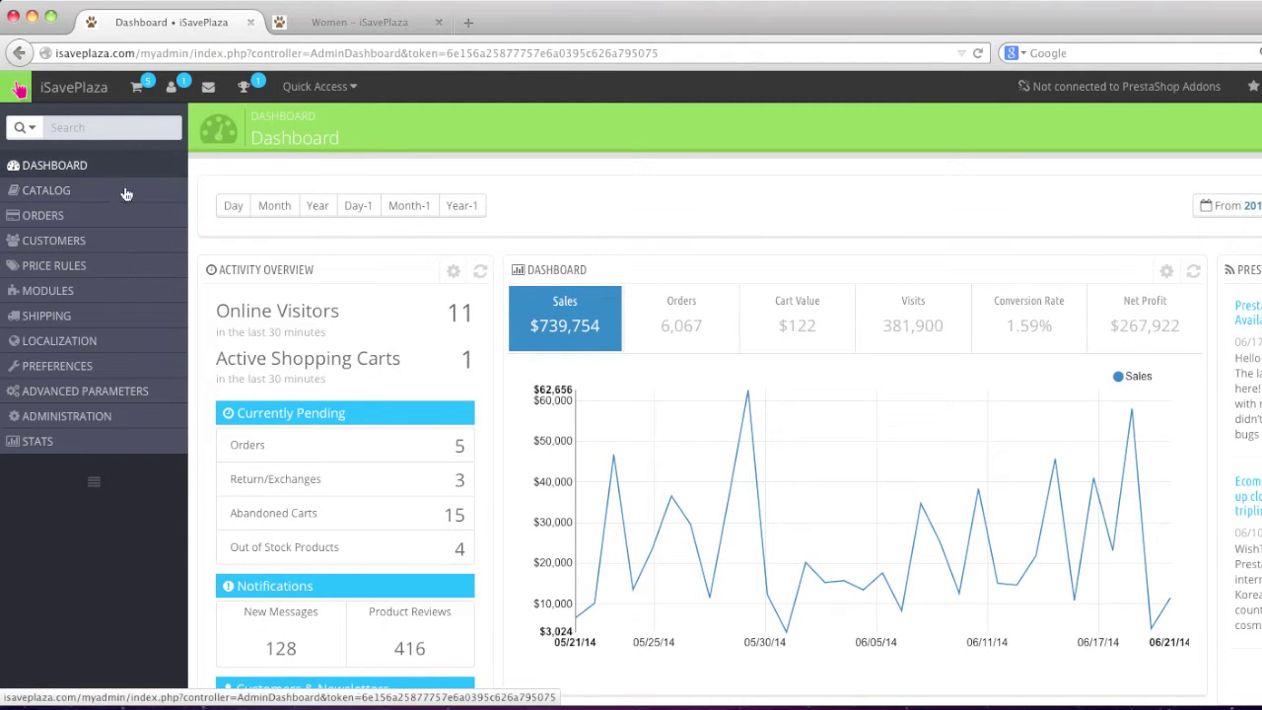
pyautogui.moveTo(112, 372)
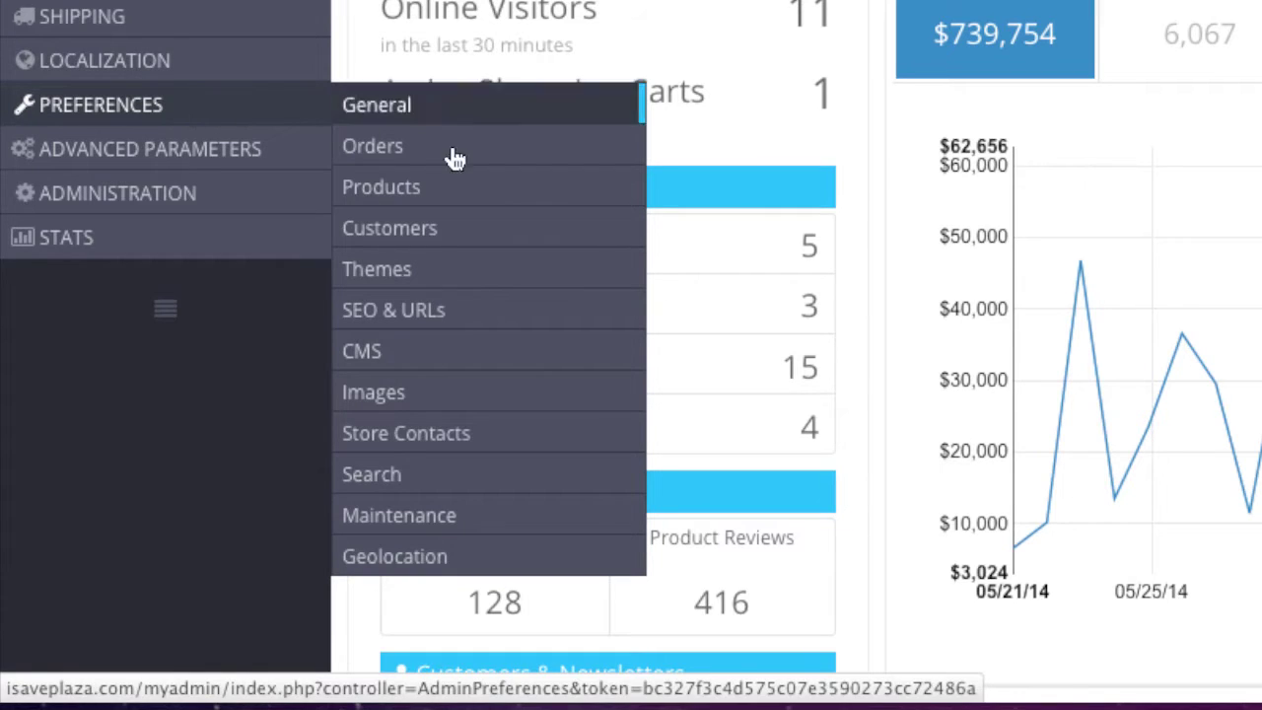
pyautogui.click(460, 325)
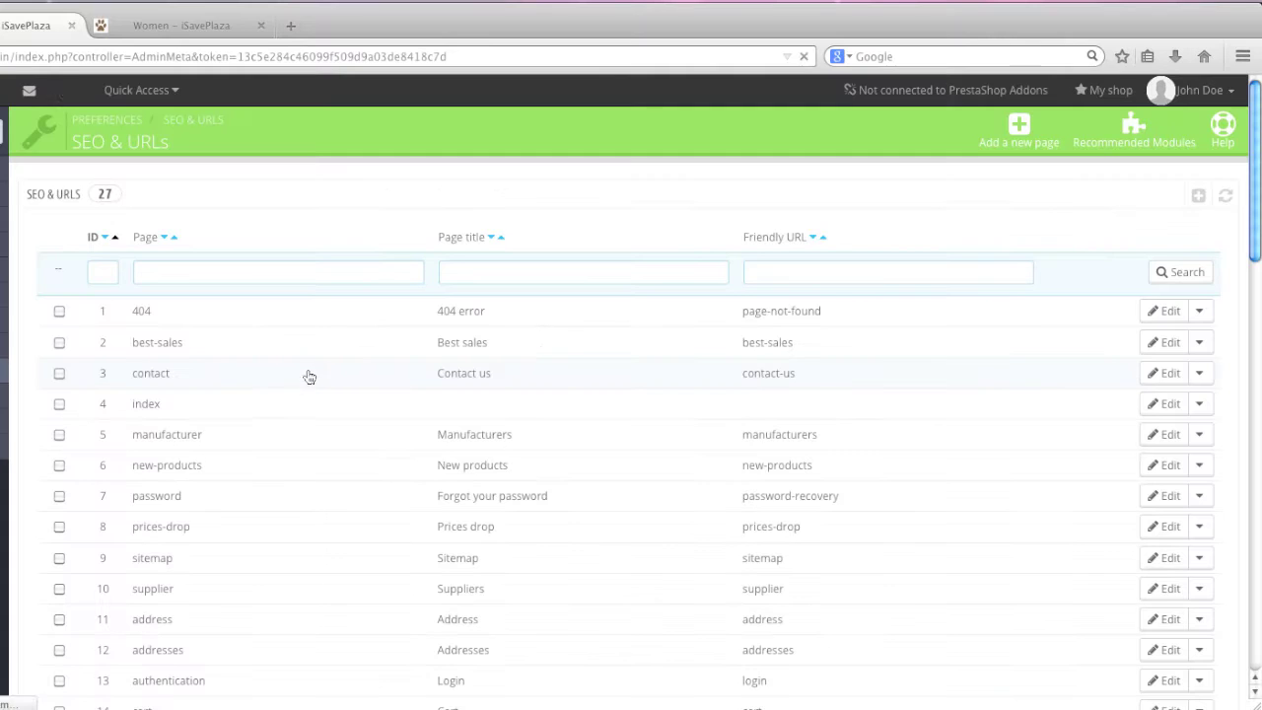
pyautogui.scroll(-6, 310, 375)
pyautogui.scroll(-4, 314, 378)
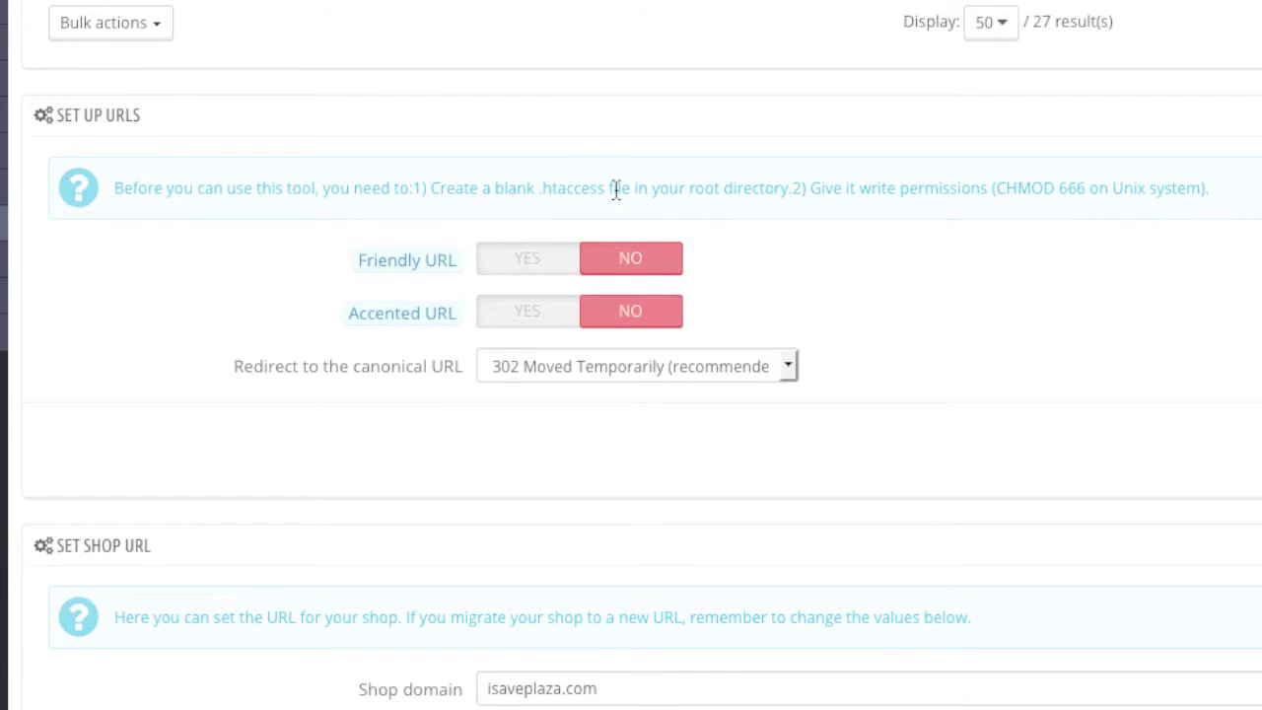
# Step: Copy the file name .htaccess from the instructions in the Set Up URLs section
pyautogui.moveTo(605, 192); pyautogui.dragTo(539, 195)
pyautogui.rightClick(575, 189)
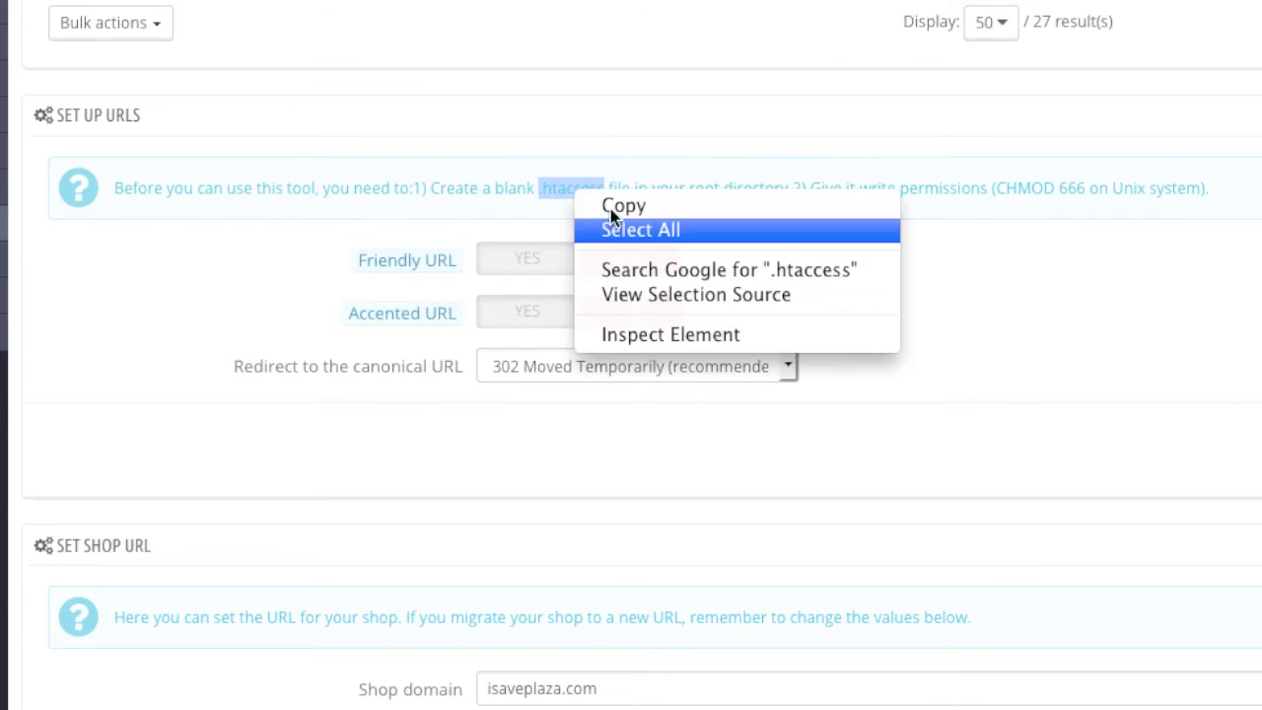
pyautogui.click(616, 206)
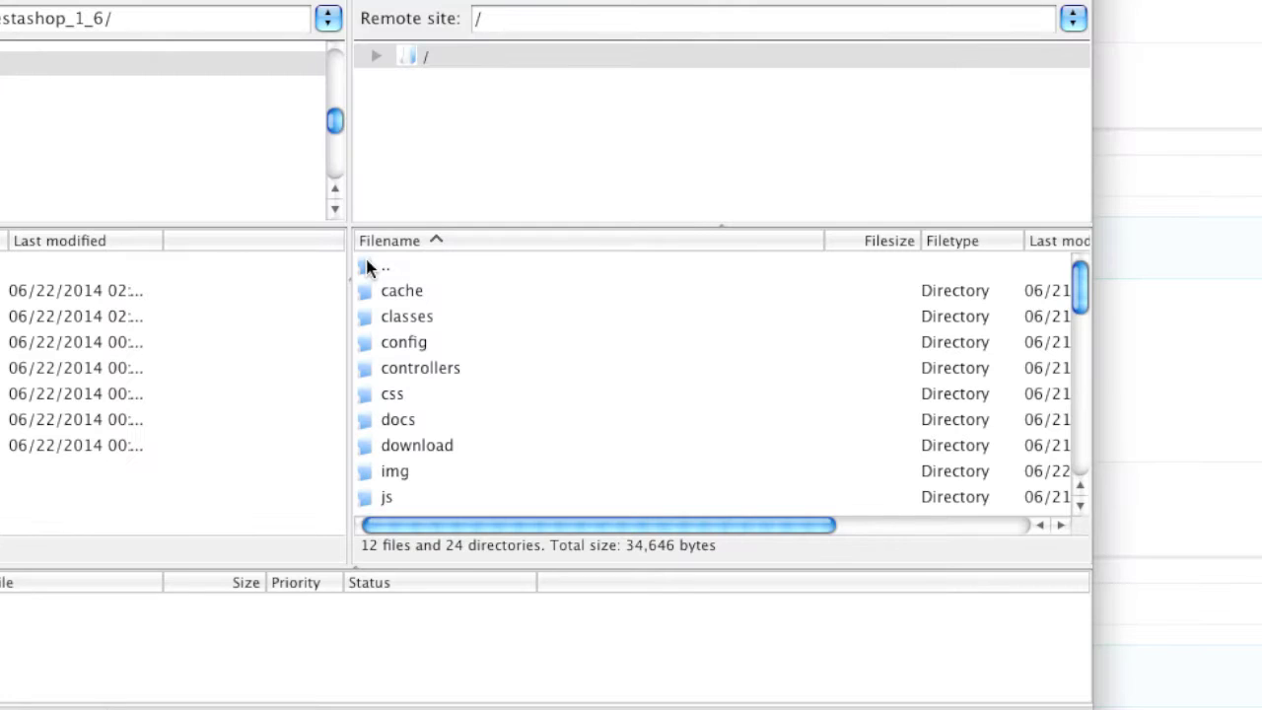
# Step: In the FTP client, create an empty file named .htaccess in the remote site's root directory
pyautogui.rightClick(367, 266)
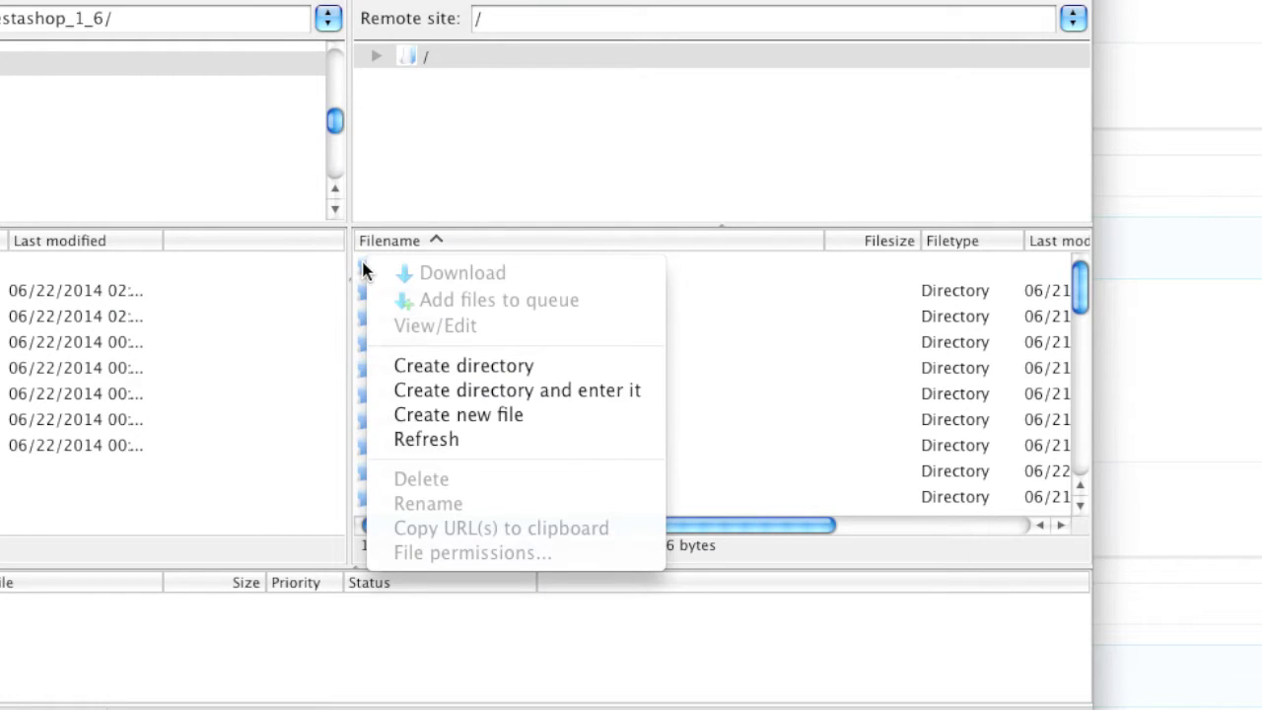
pyautogui.click(470, 423)
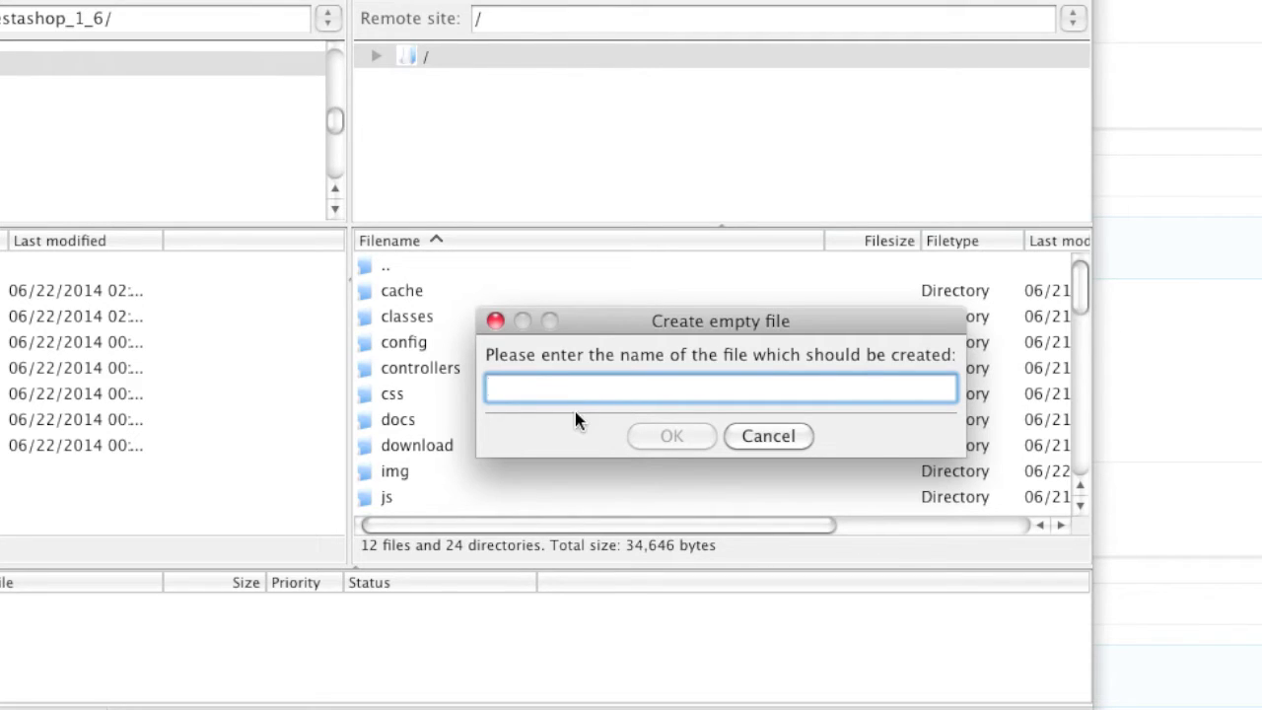
pyautogui.write('.htaccess')
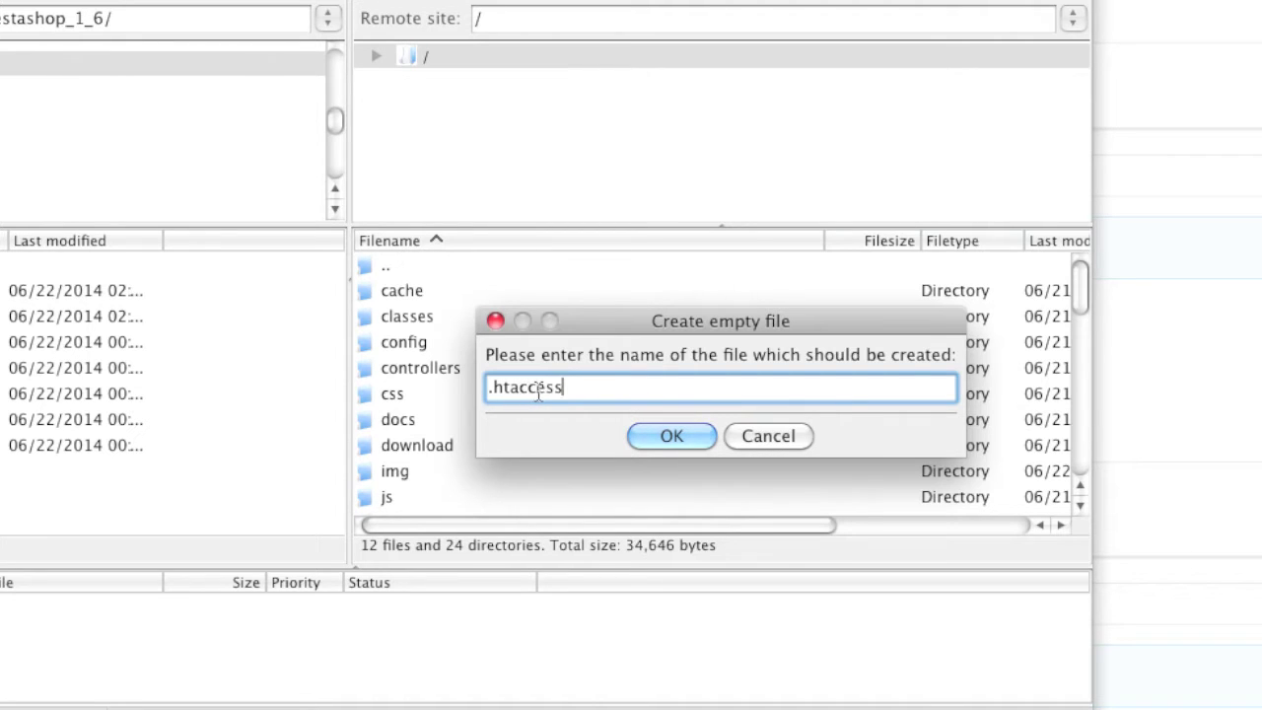
pyautogui.click(668, 437)
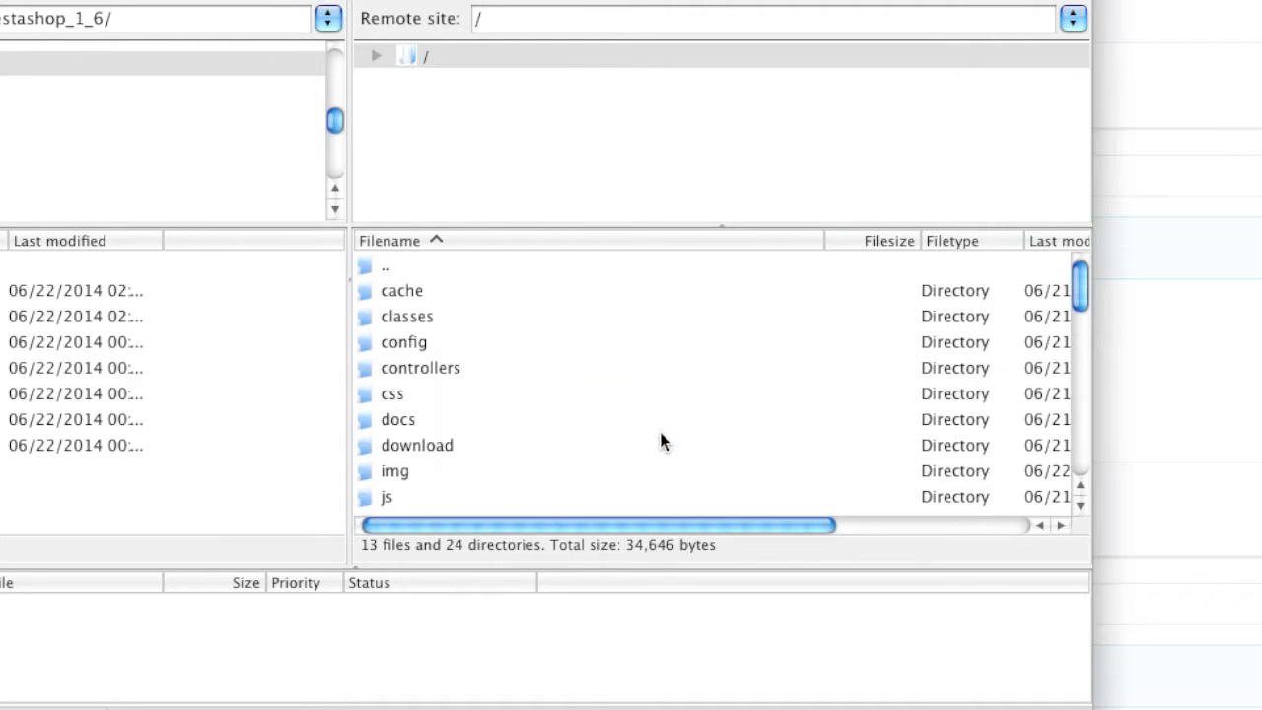
# Step: Set the file permissions of the remote .htaccess file to the numeric value 666
pyautogui.scroll(-4, 632, 418)
pyautogui.scroll(-1, 483, 318)
pyautogui.scroll(-5, 483, 333)
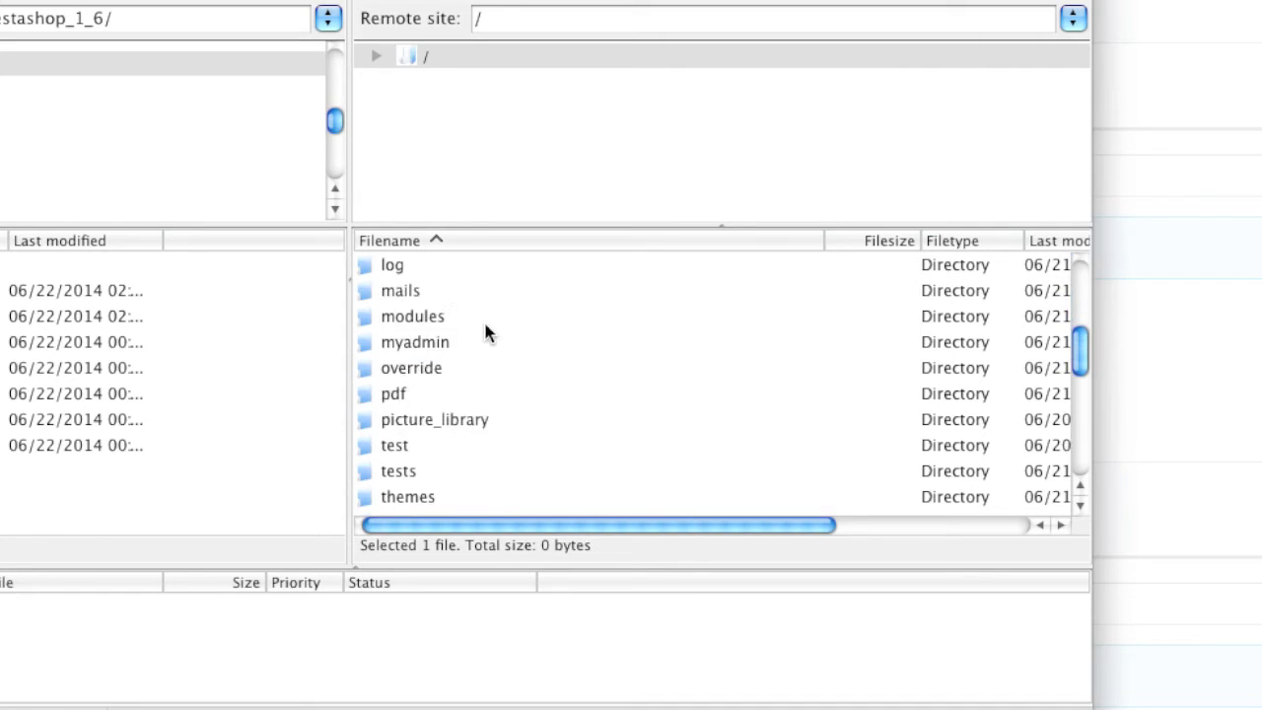
pyautogui.rightClick(473, 447)
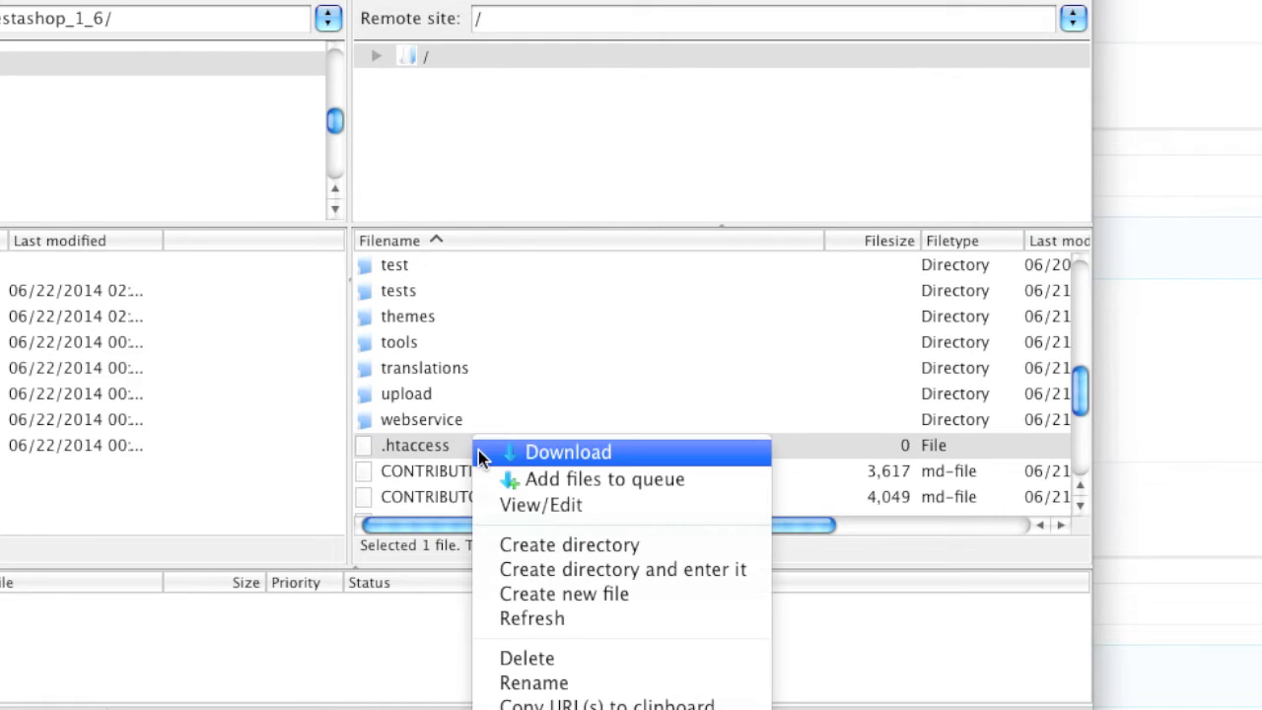
pyautogui.click(529, 678)
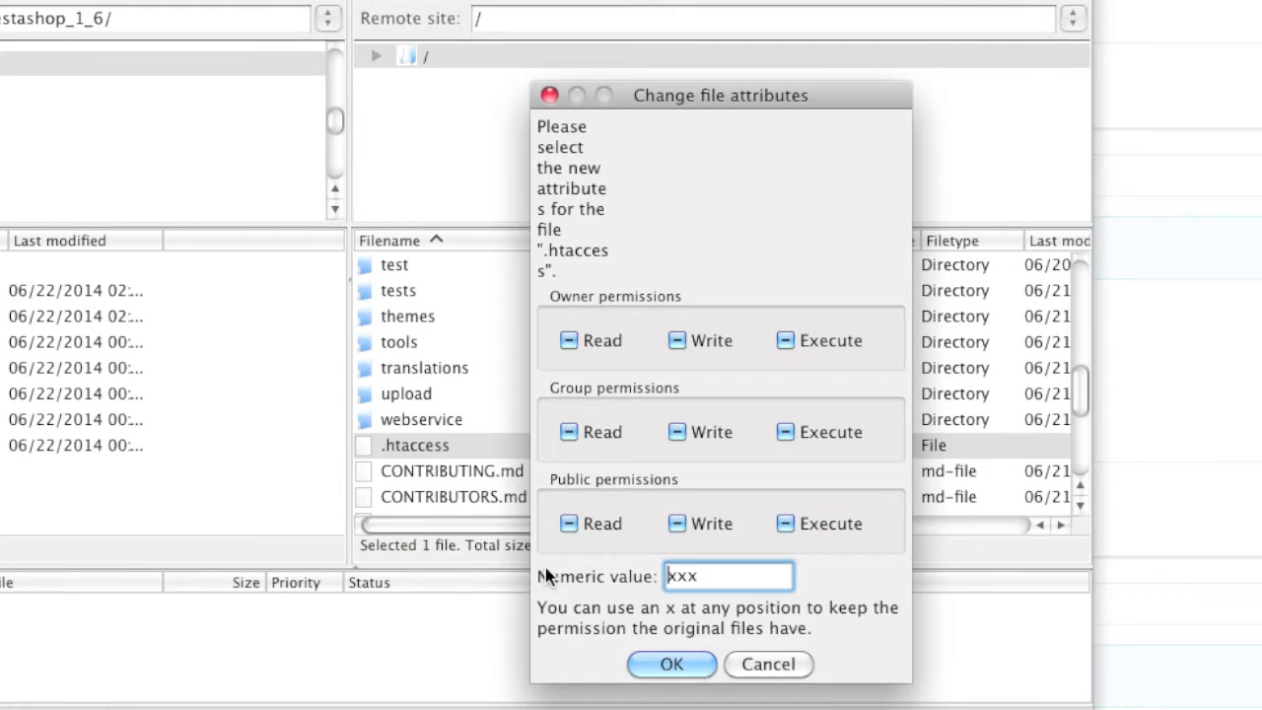
pyautogui.doubleClick(696, 577)
pyautogui.write('666')
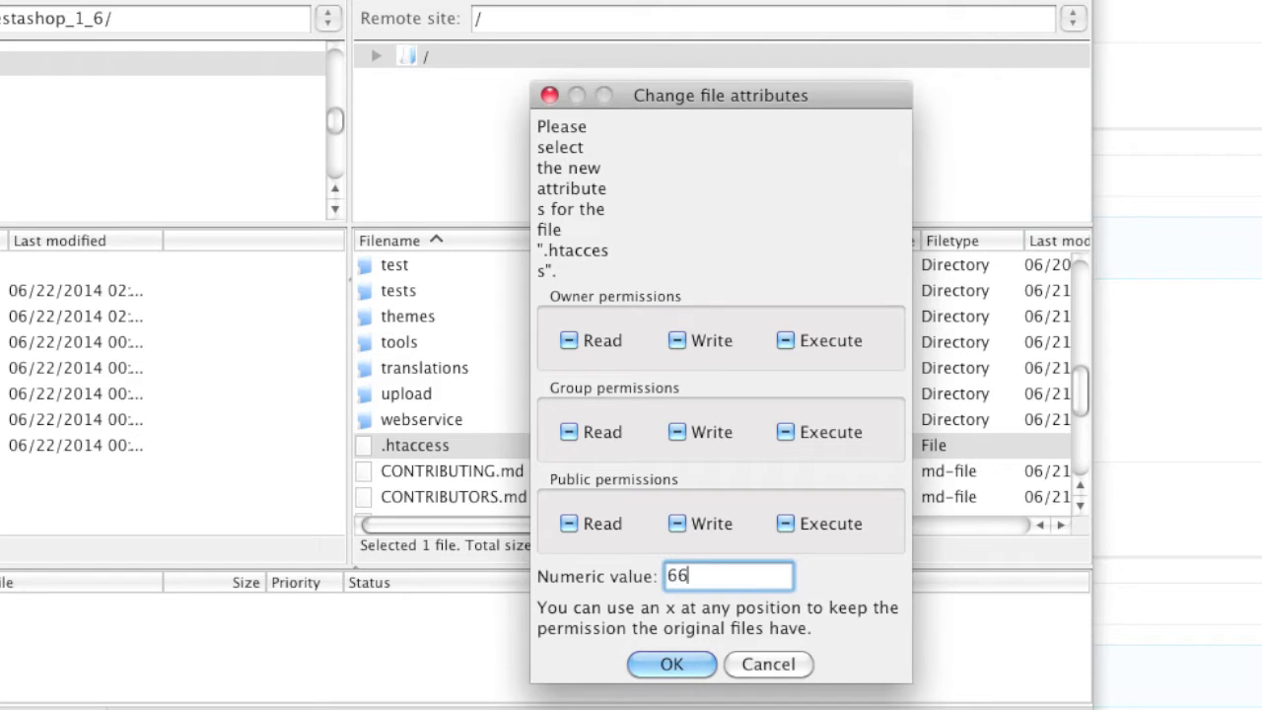
pyautogui.click(675, 664)
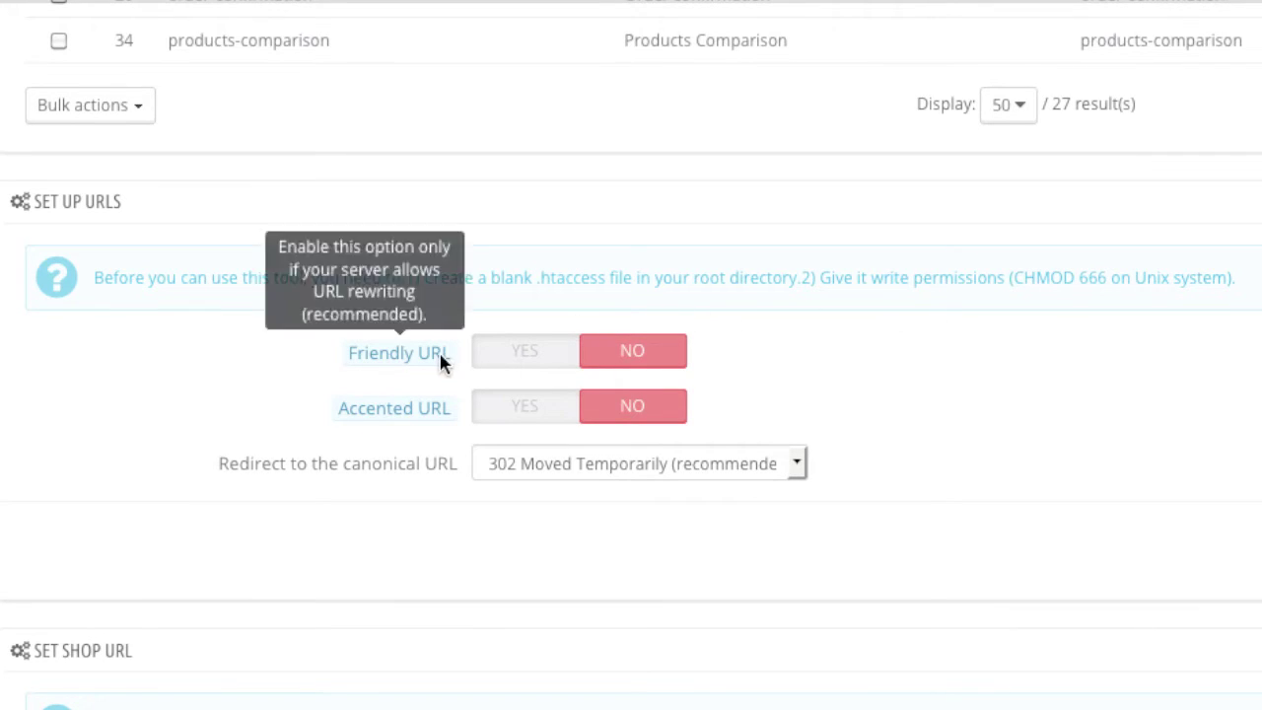
# Step: Back in the shop's SEO & URLs preferences, enable Friendly URL and save the URL setup
pyautogui.click(526, 357)
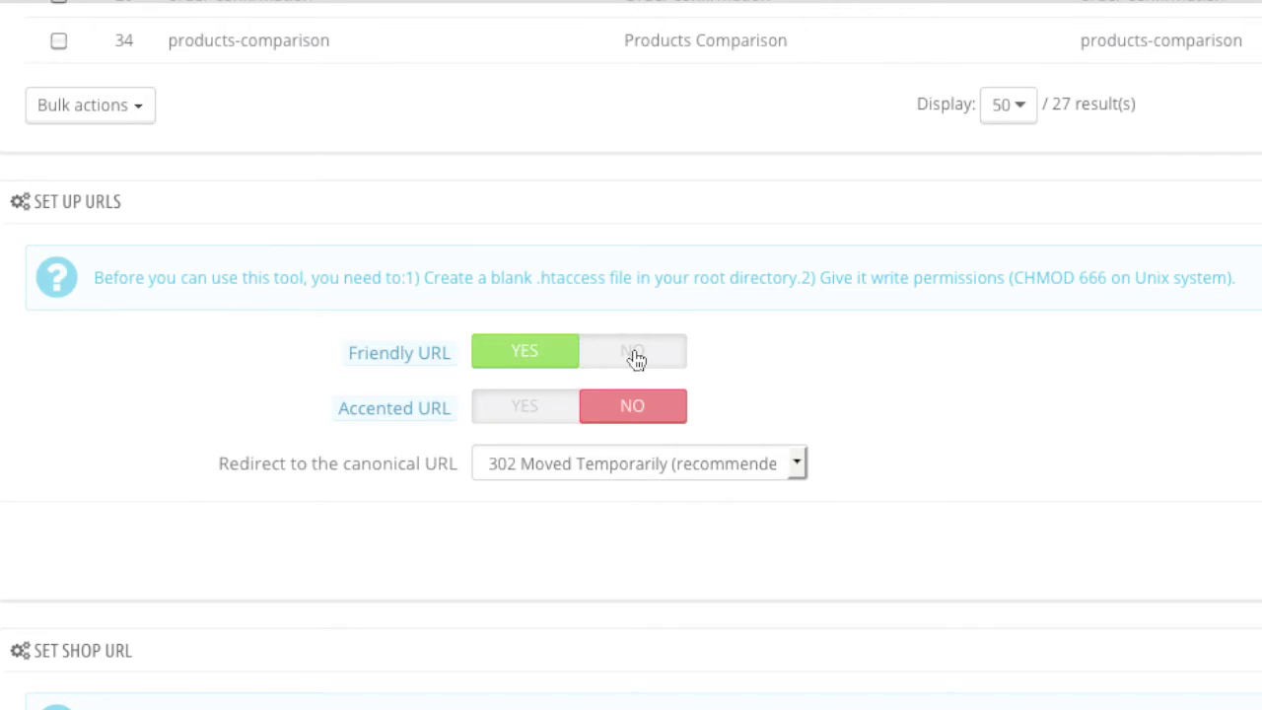
pyautogui.moveTo(403, 415)
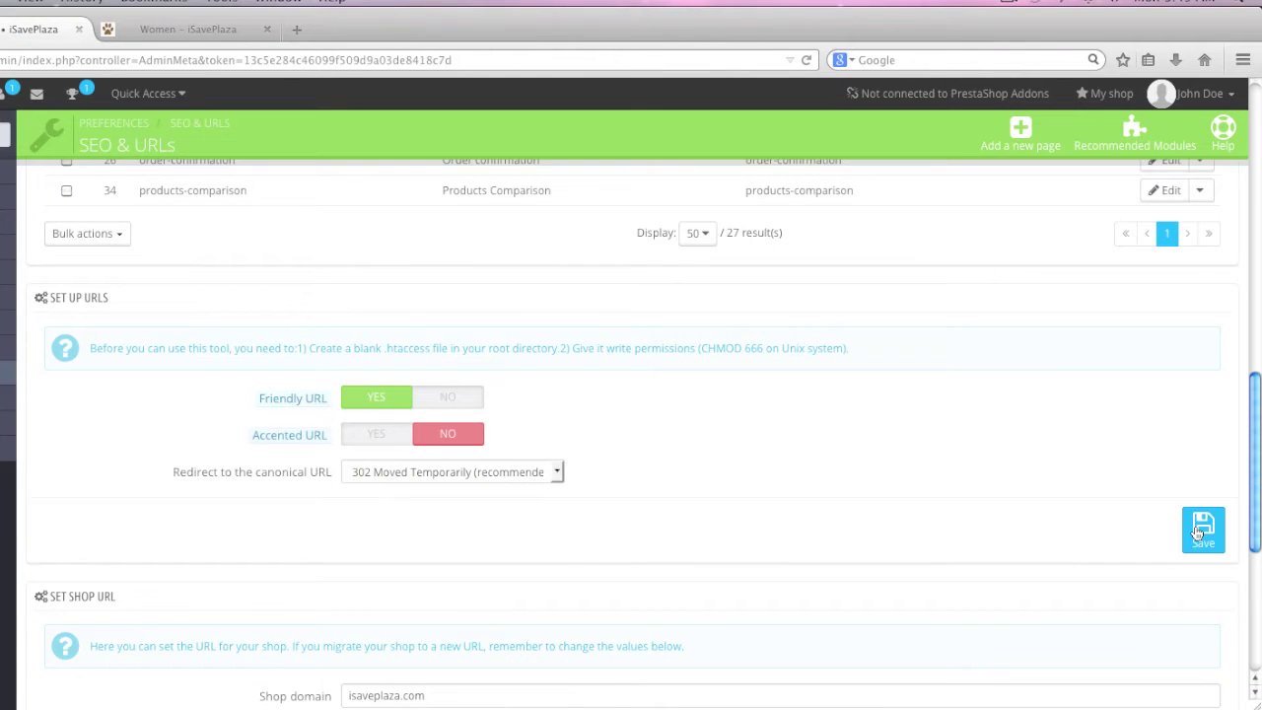
pyautogui.click(1201, 529)
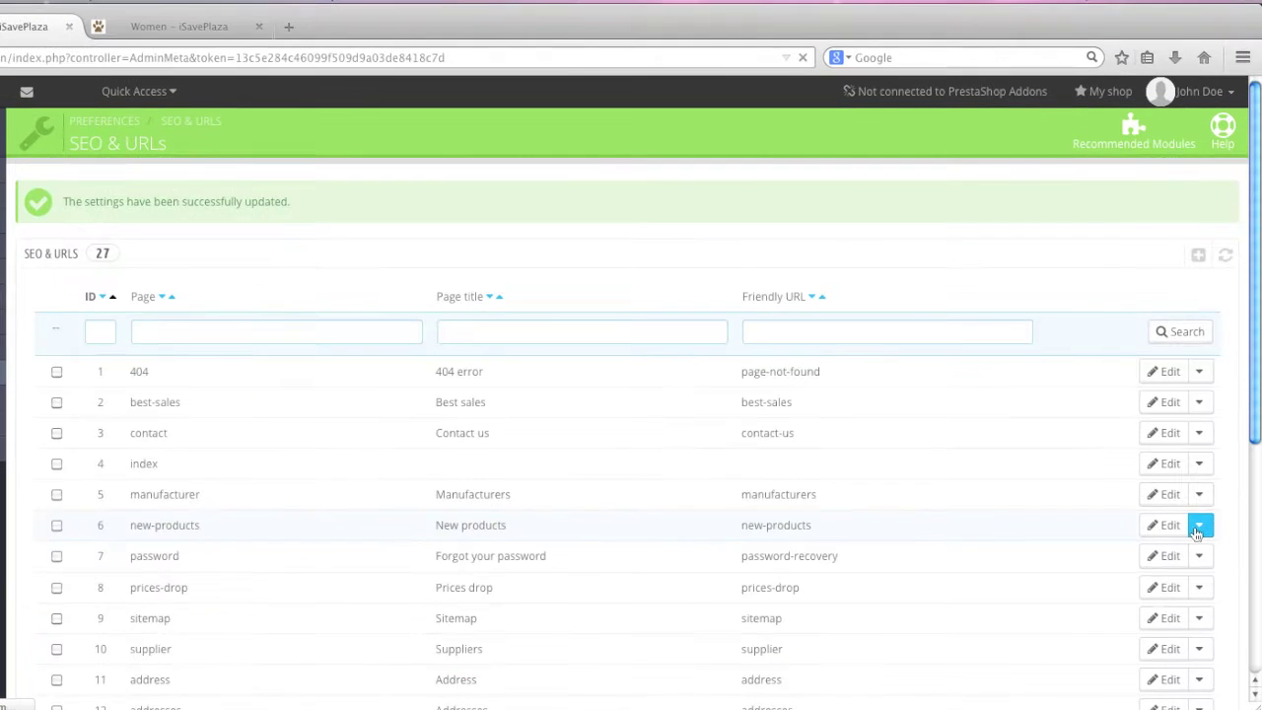
# Step: Review the options for disabling Apache's MultiViews and mod_security module, and save the Set Up URLs section
pyautogui.scroll(-5, 947, 552)
pyautogui.scroll(-7, 946, 553)
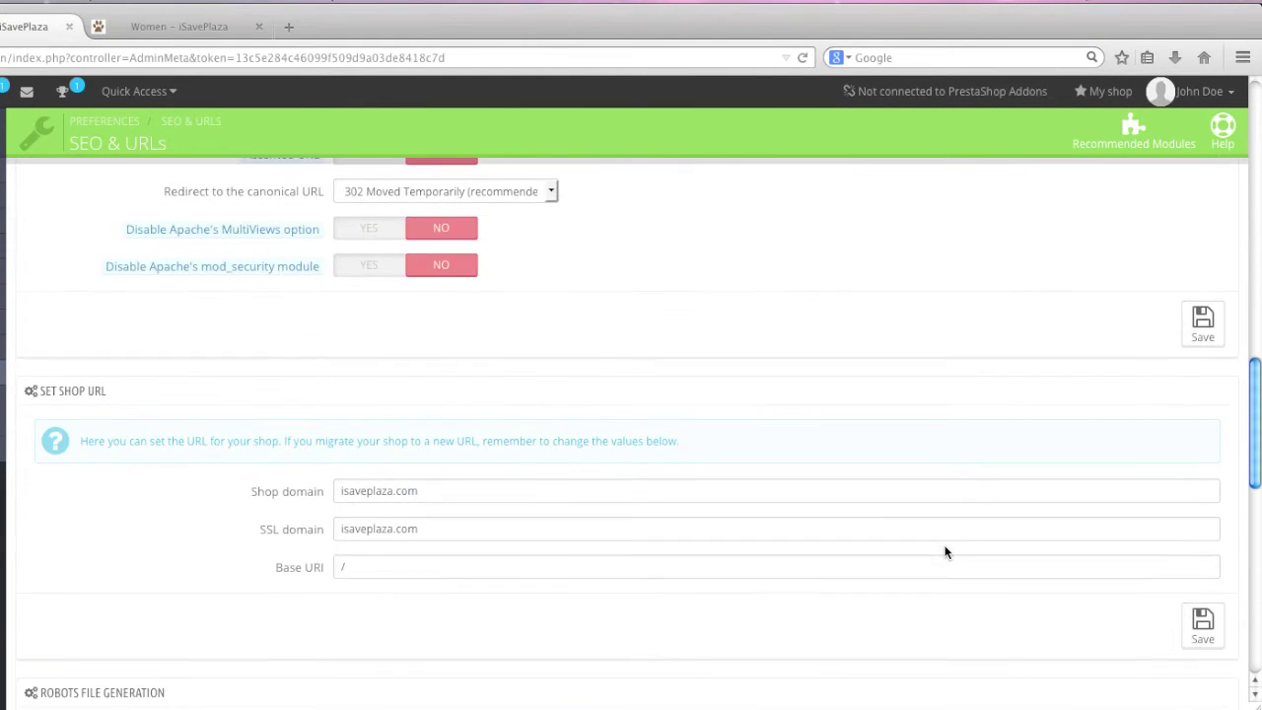
pyautogui.scroll(1, 945, 552)
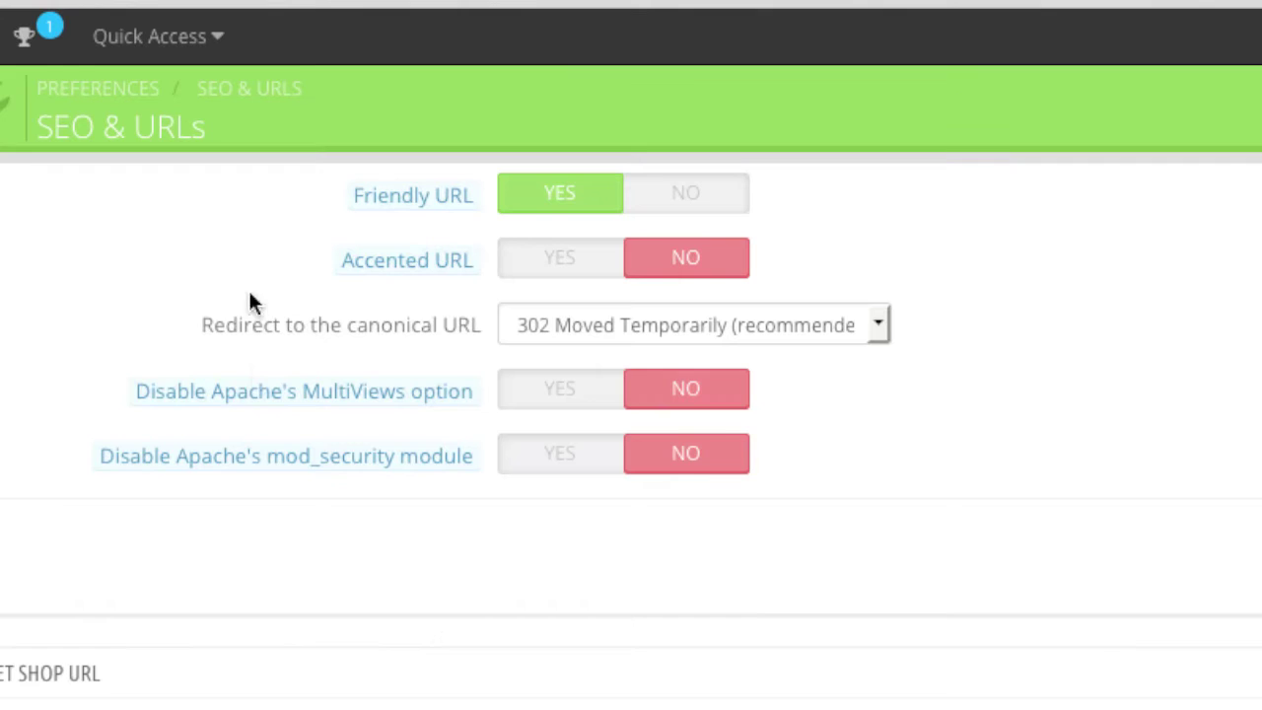
pyautogui.moveTo(241, 392)
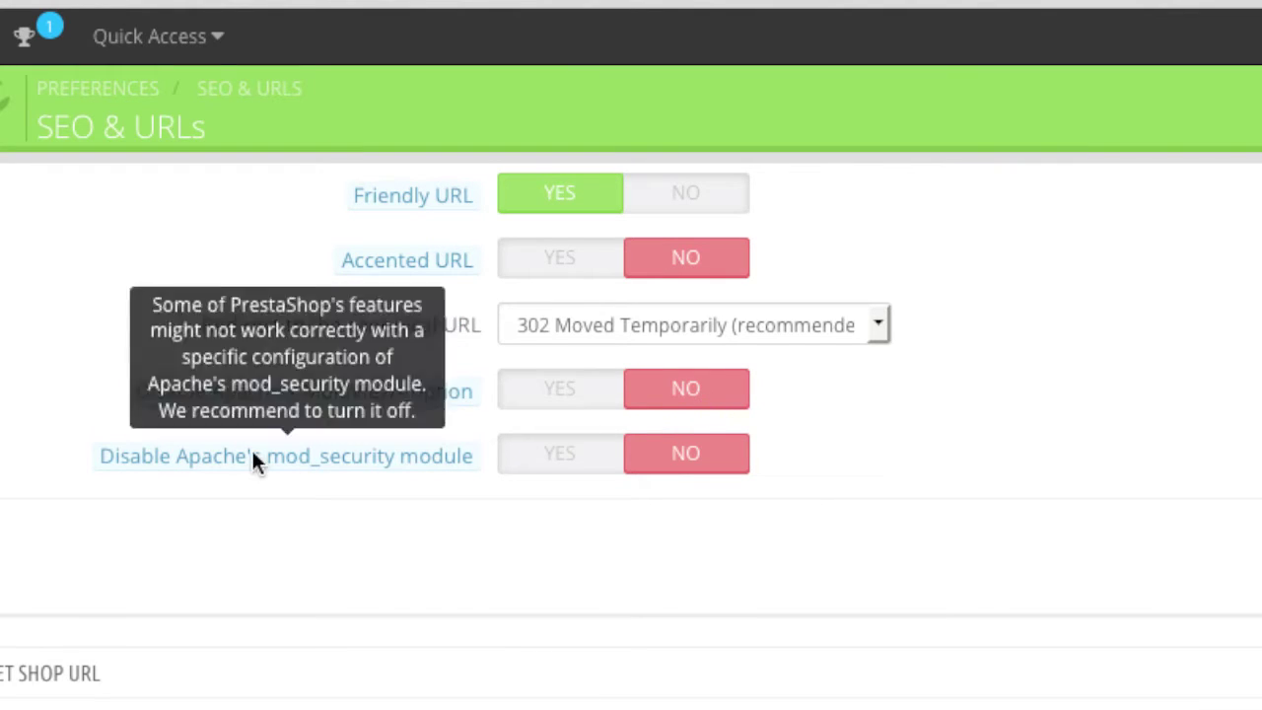
pyautogui.moveTo(169, 446)
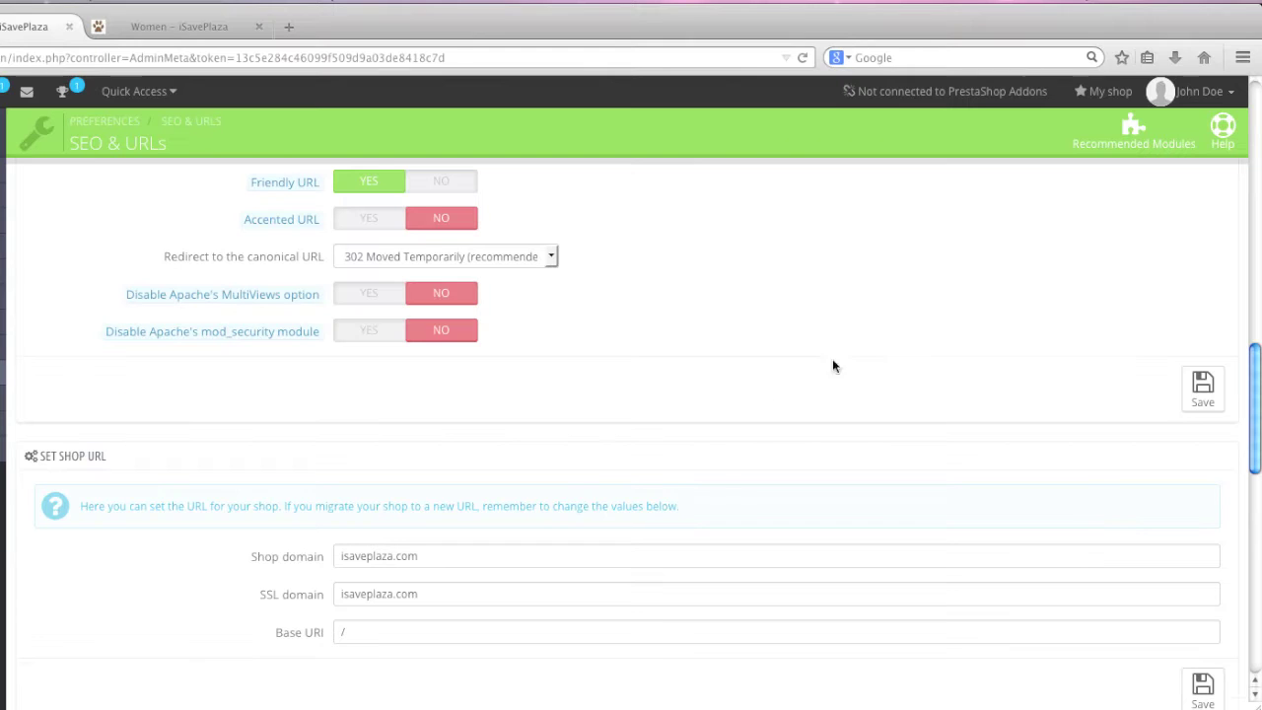
pyautogui.click(1204, 387)
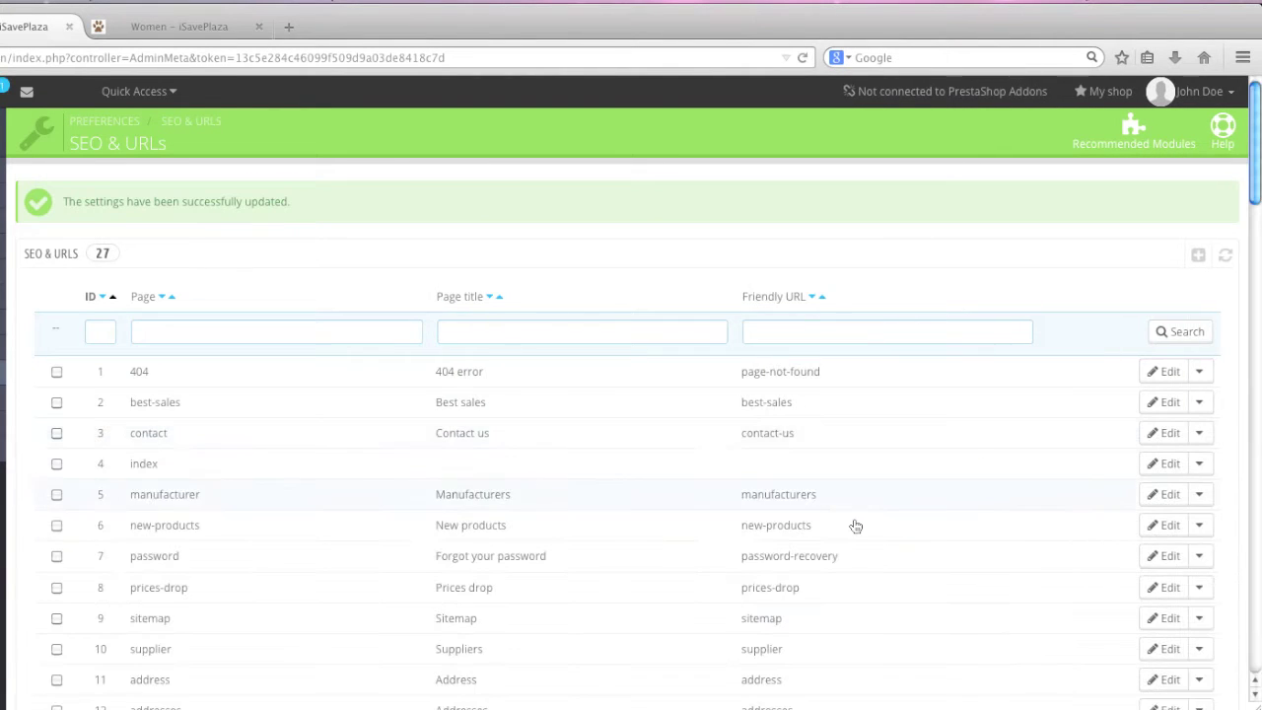
# Step: Try /prestashop/ as the shop's Base URI, and restore the field to /
pyautogui.scroll(-10, 854, 520)
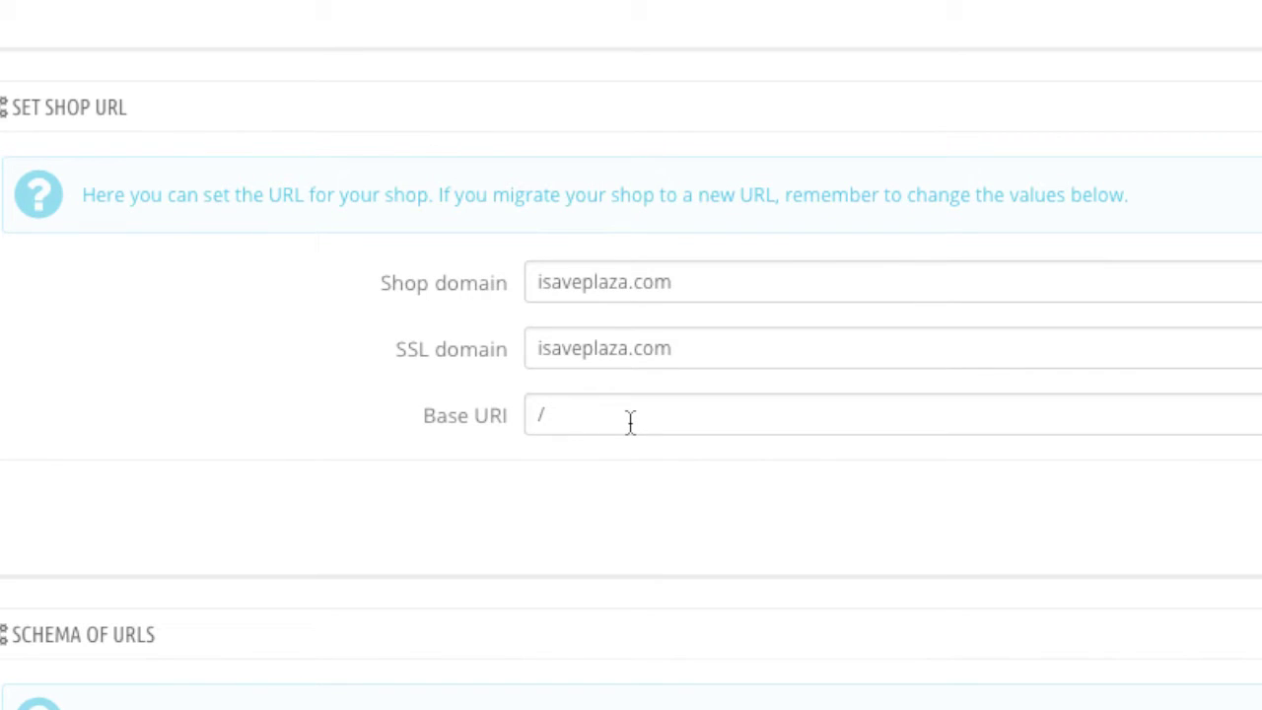
pyautogui.click(566, 417)
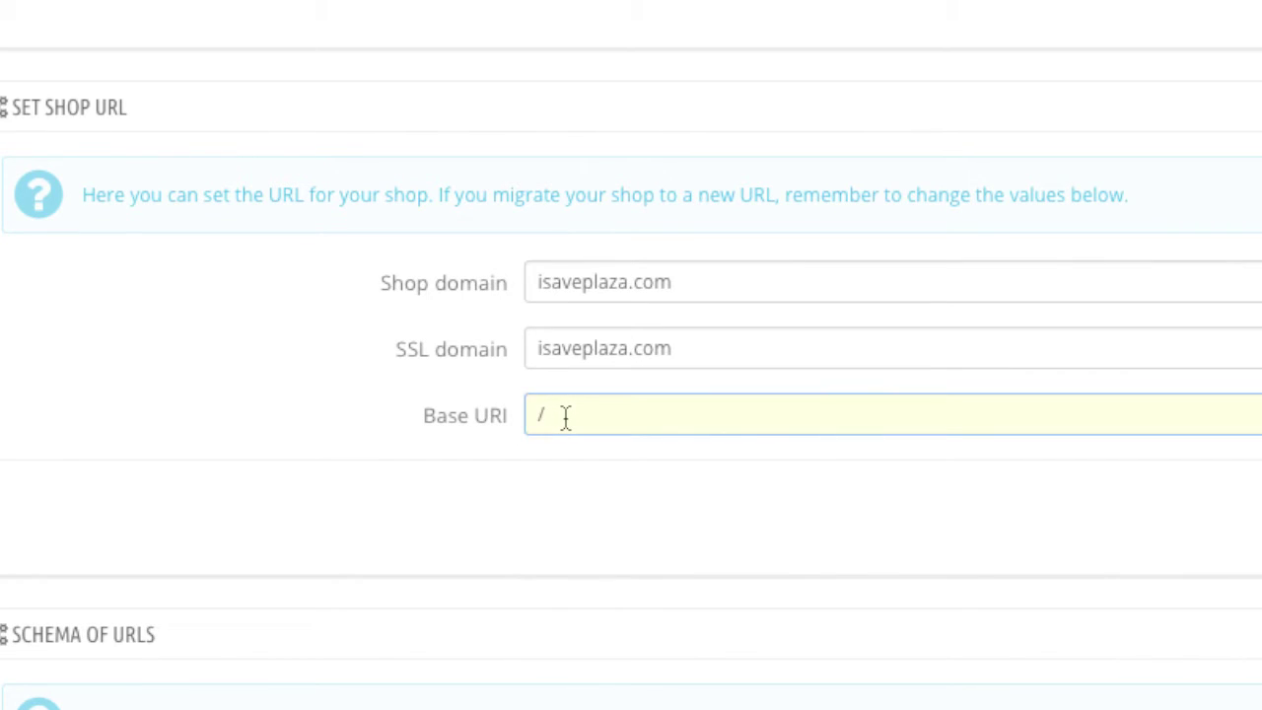
pyautogui.write('prestashop/')
pyautogui.moveTo(653, 415); pyautogui.dragTo(546, 428)
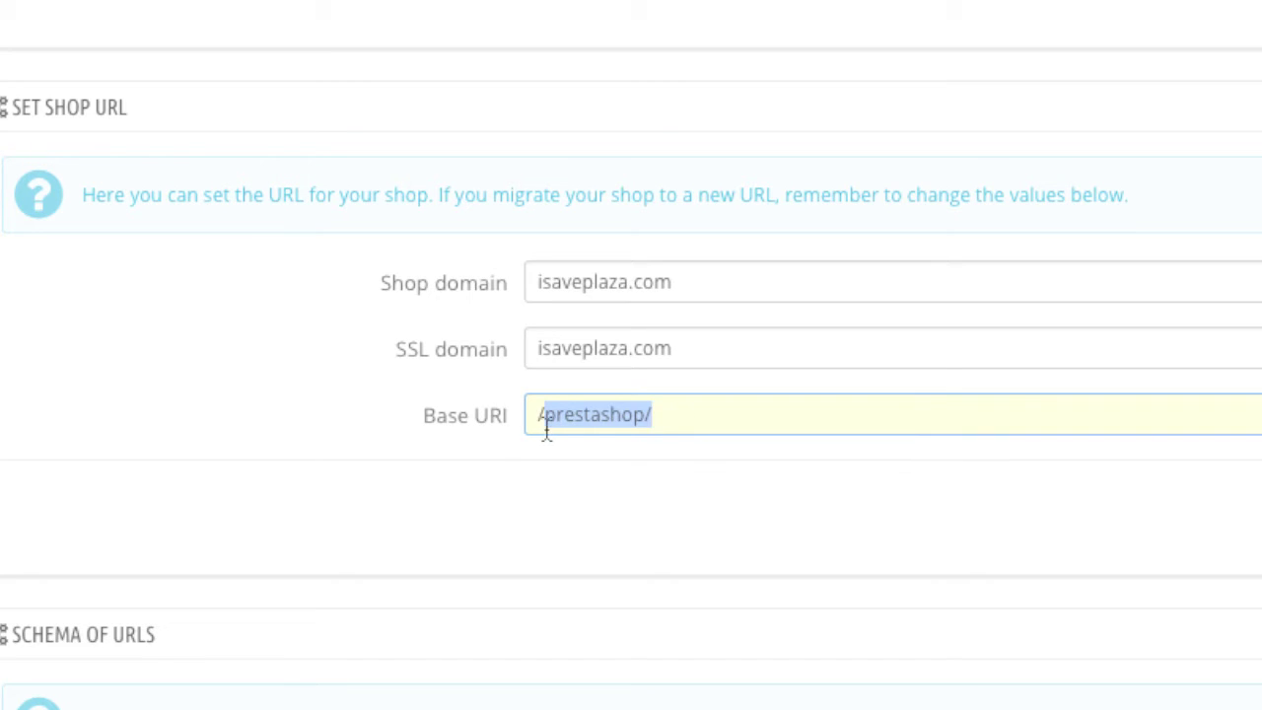
pyautogui.press('BackSpace')
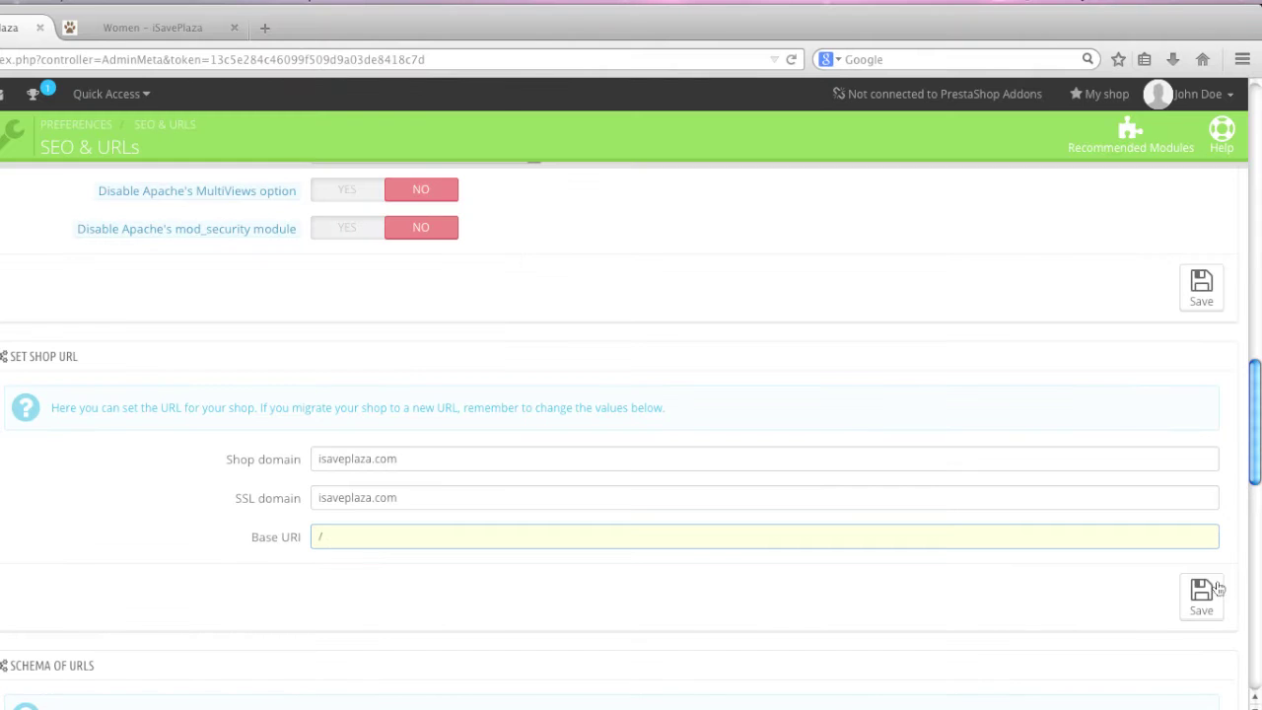
pyautogui.press('Tab')
# Step: Switch to the storefront and load the shop's home page afresh
pyautogui.click(173, 34)
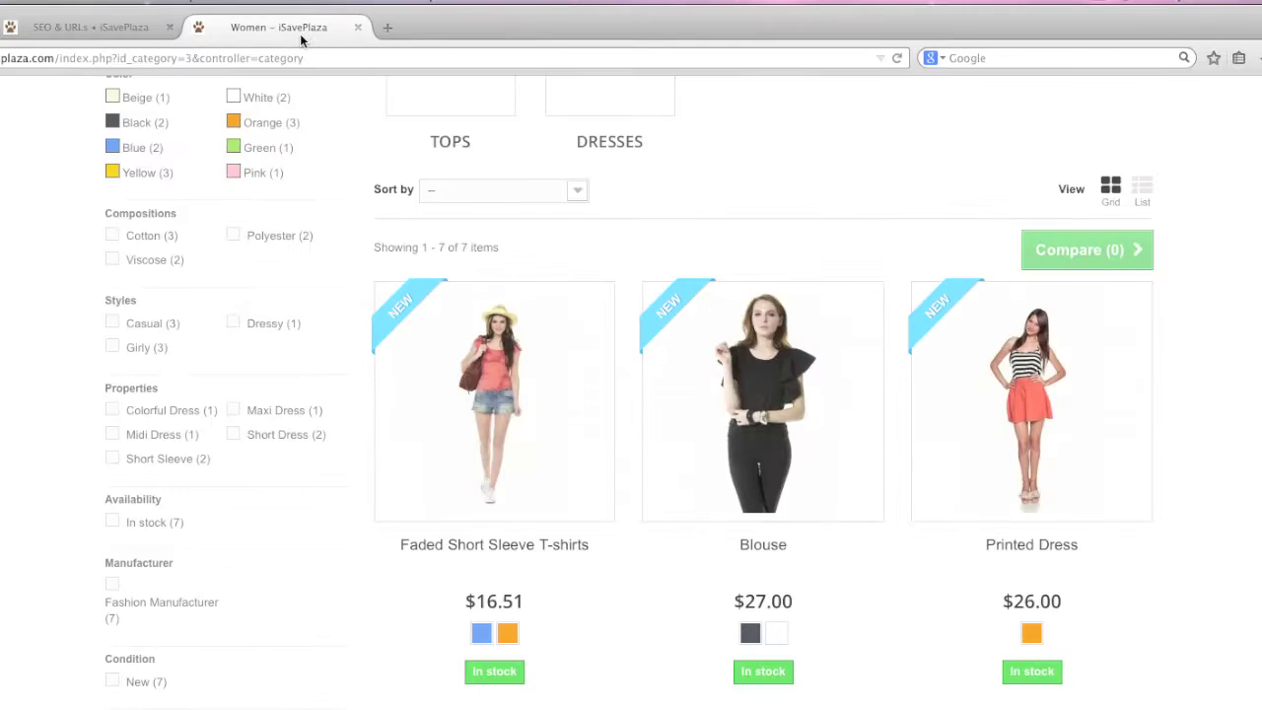
pyautogui.scroll(7, 333, 195)
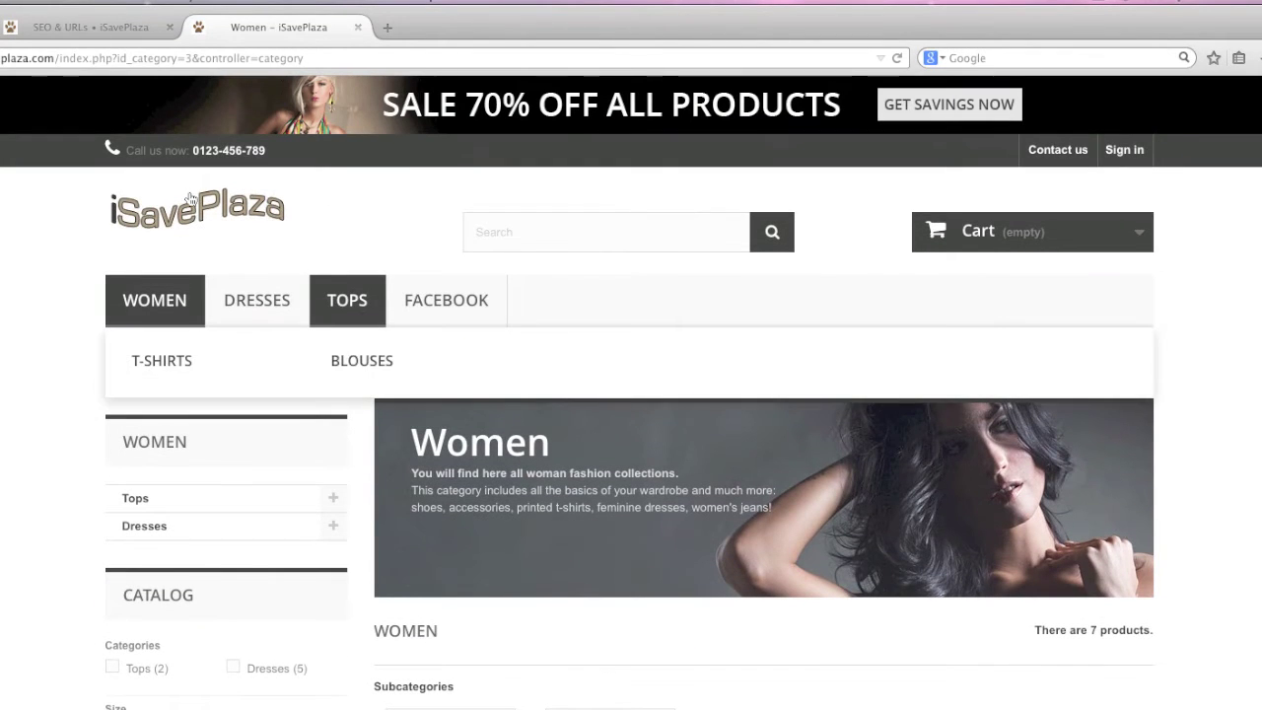
pyautogui.hotkey('ctrl', 'r')
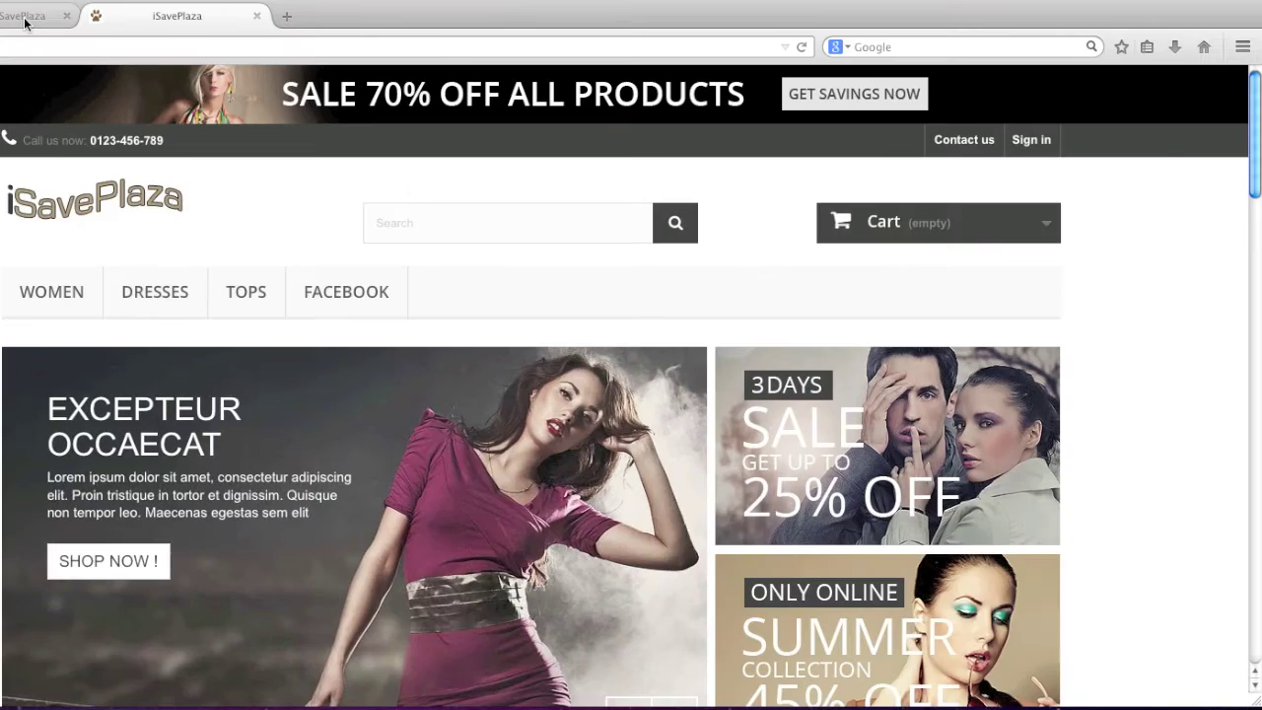
# Step: Return to the shop's SEO & URLs preferences and examine the Set Up URLs options with Friendly URL enabled
pyautogui.click(302, 34)
pyautogui.scroll(-5, 267, 208)
pyautogui.scroll(-6, 273, 215)
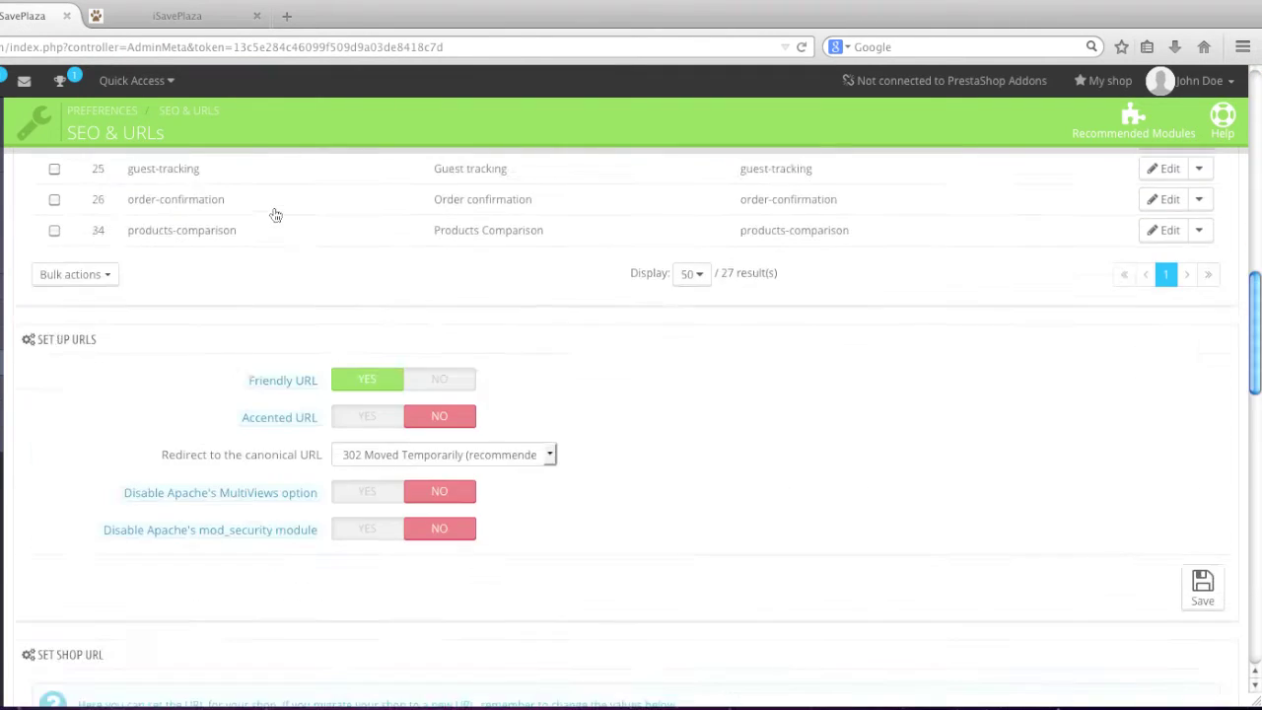
pyautogui.scroll(1, 345, 477)
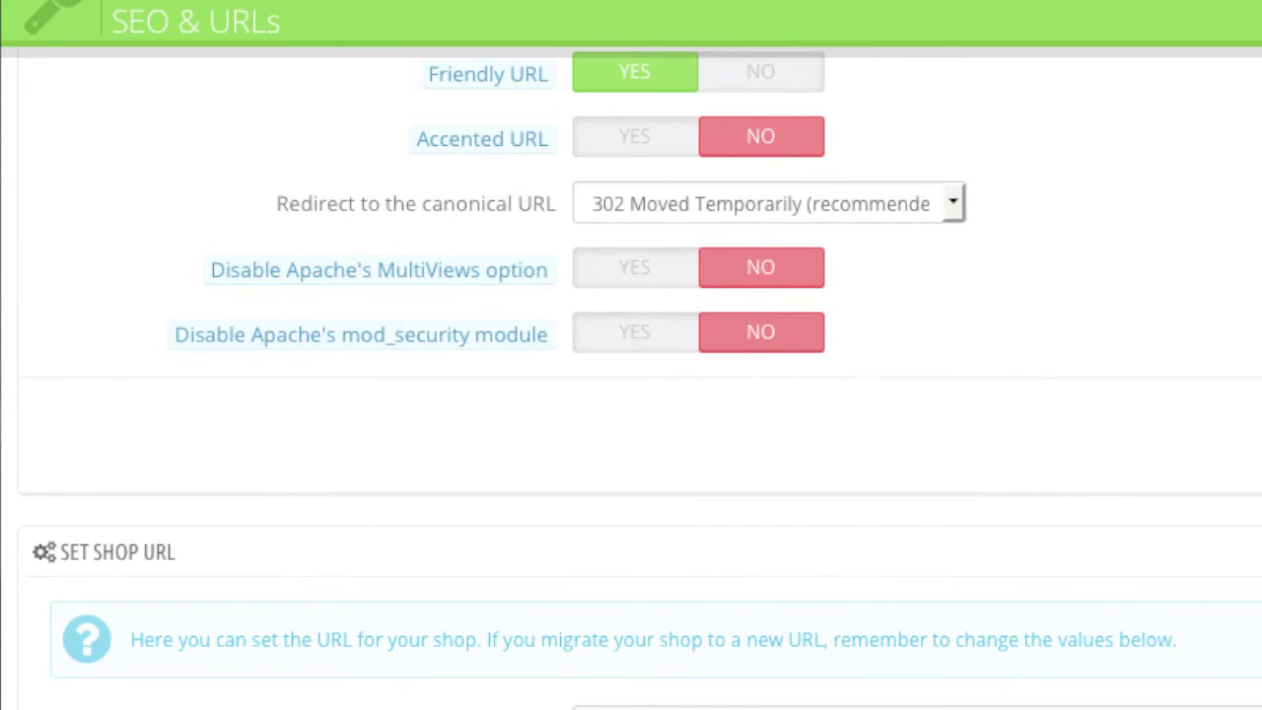
# Step: On the storefront, open the Women category and its Faded Short Sleeve T-shirts product to check their friendly URLs
pyautogui.click(316, 28)
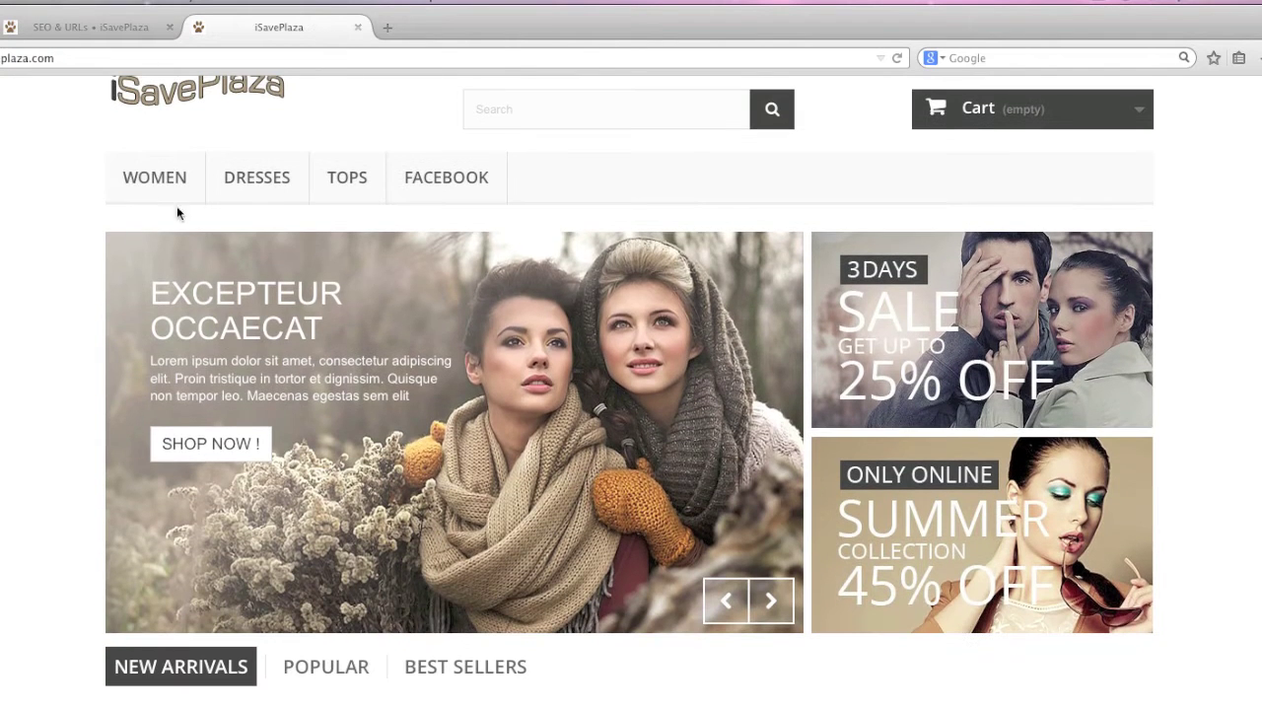
pyautogui.click(174, 187)
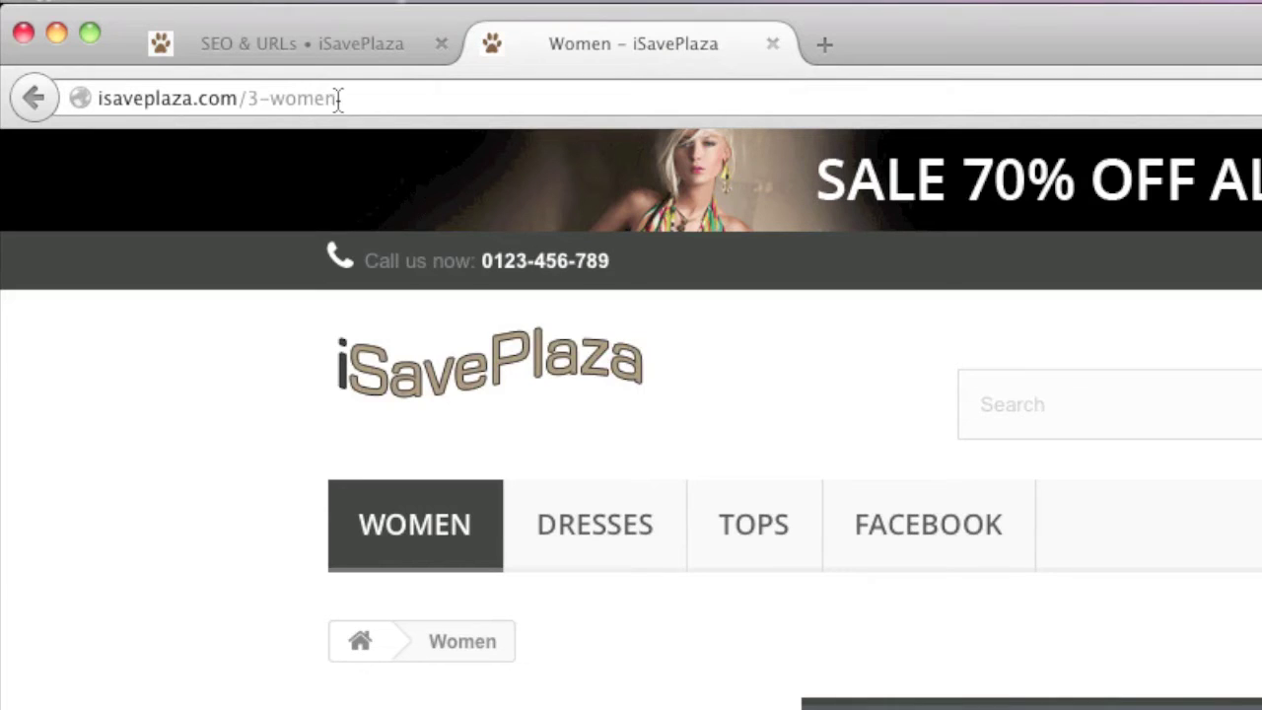
pyautogui.scroll(-8, 817, 606)
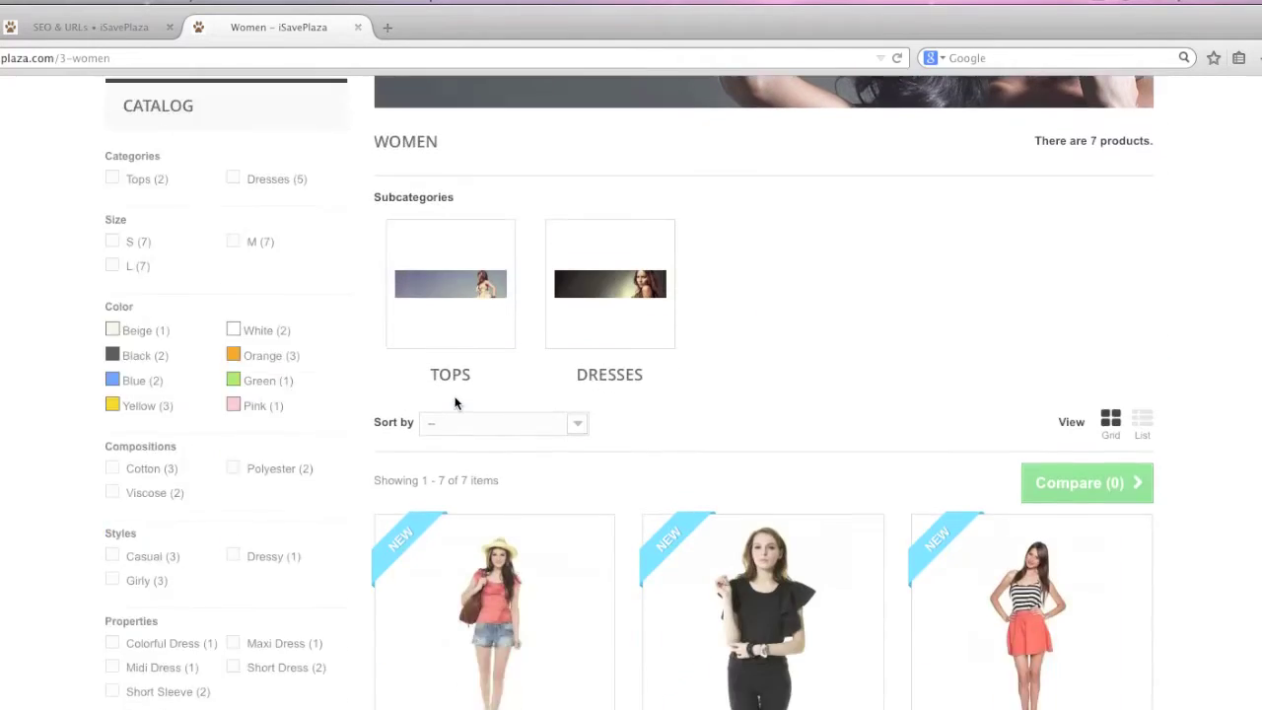
pyautogui.scroll(-3, 455, 402)
pyautogui.click(456, 482)
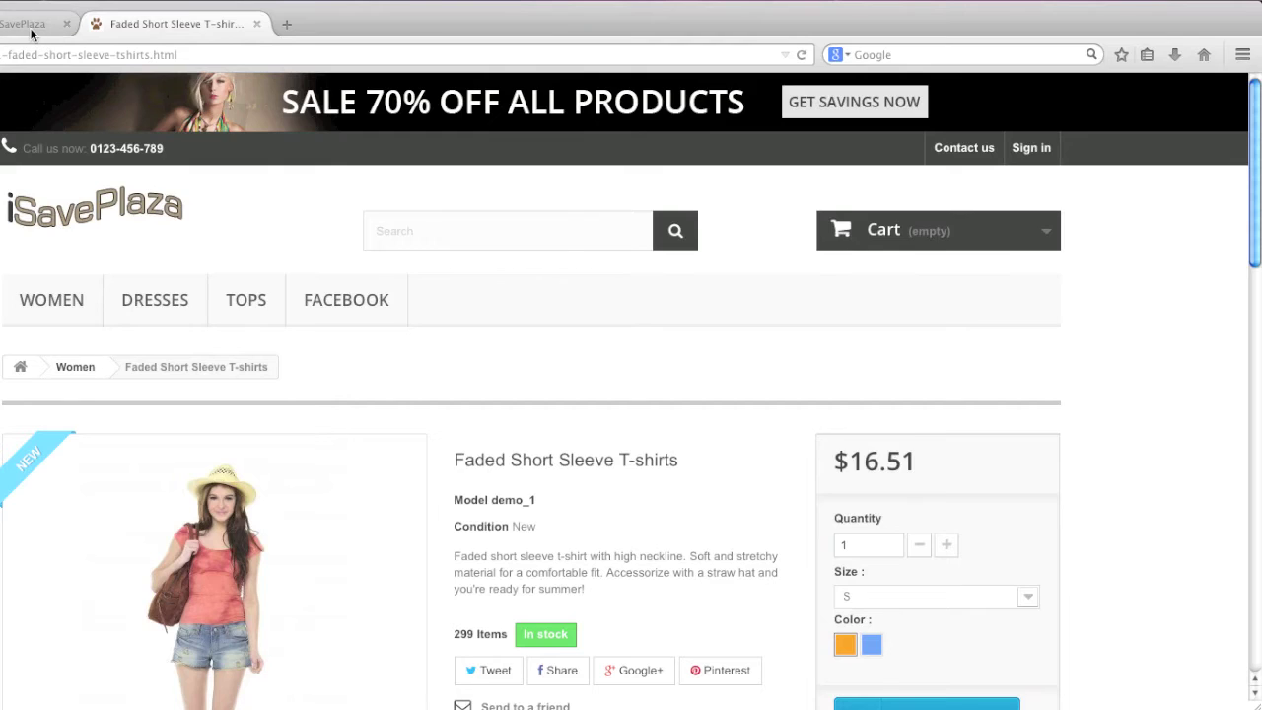
# Step: In the SEO & URLs preferences, remove {category:/} from Route to products and save the URL routes
pyautogui.click(302, 39)
pyautogui.scroll(-5, 345, 513)
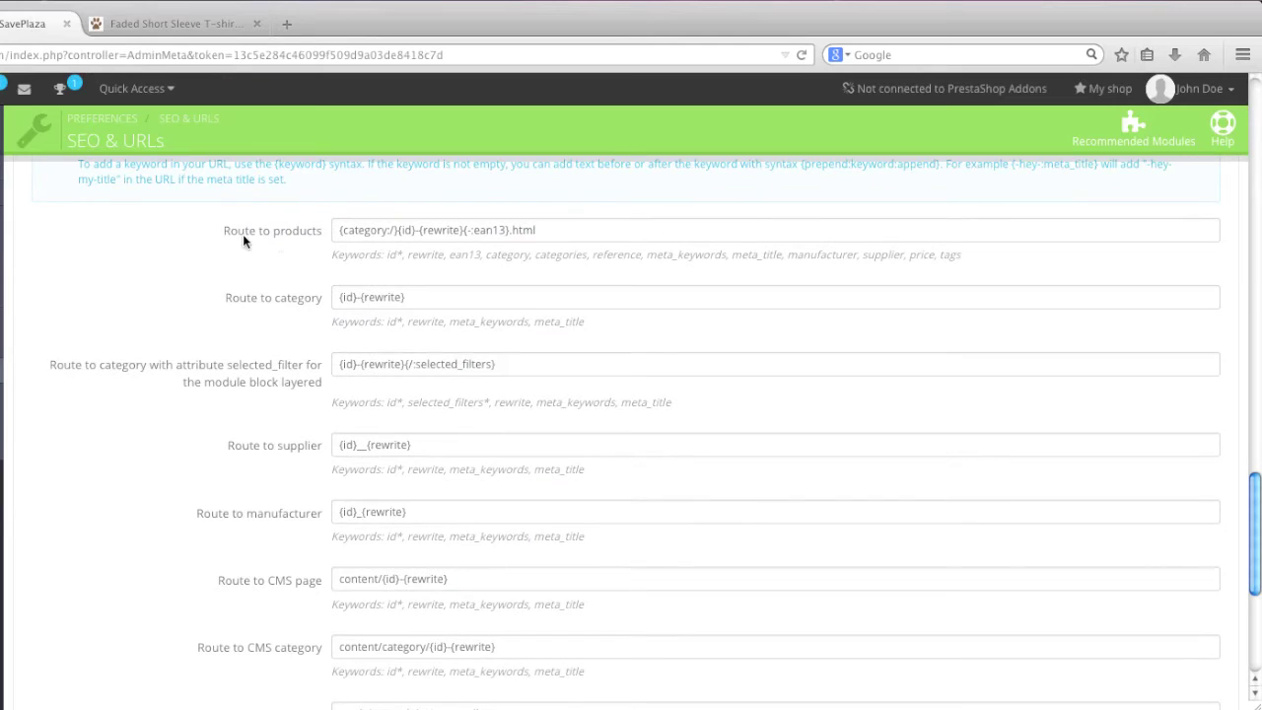
pyautogui.scroll(1, 258, 365)
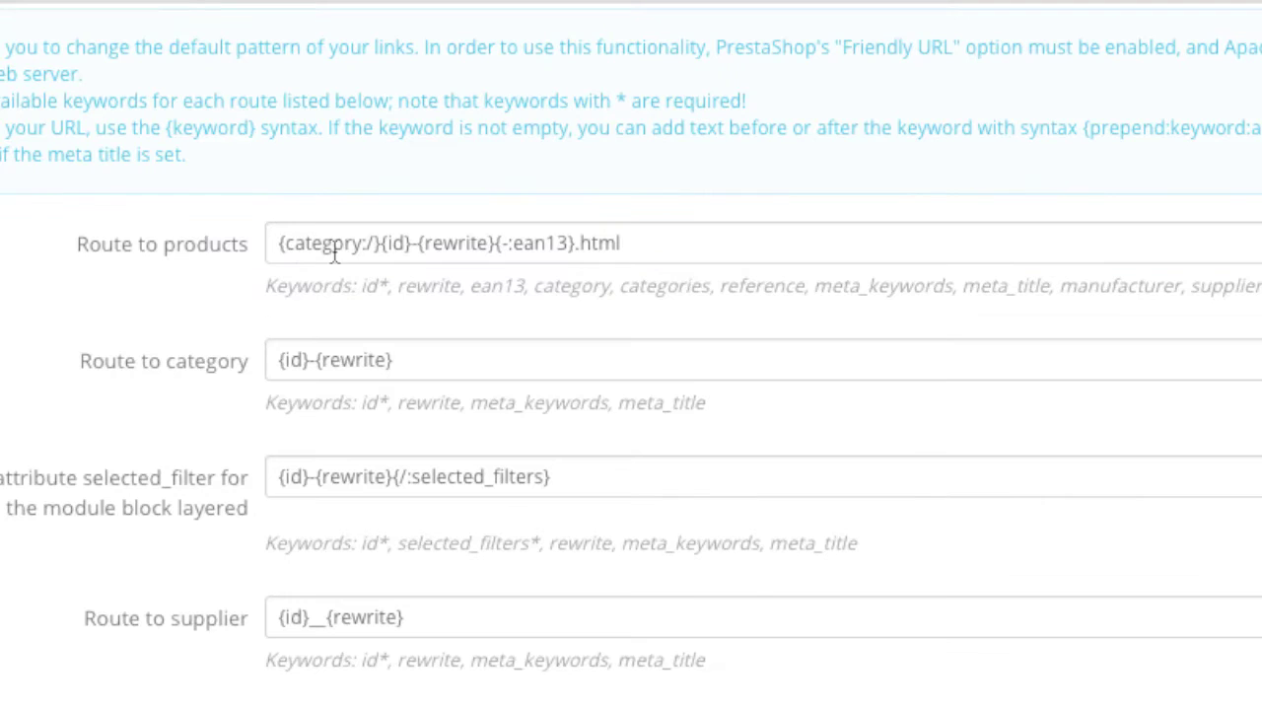
pyautogui.moveTo(384, 244); pyautogui.dragTo(273, 246)
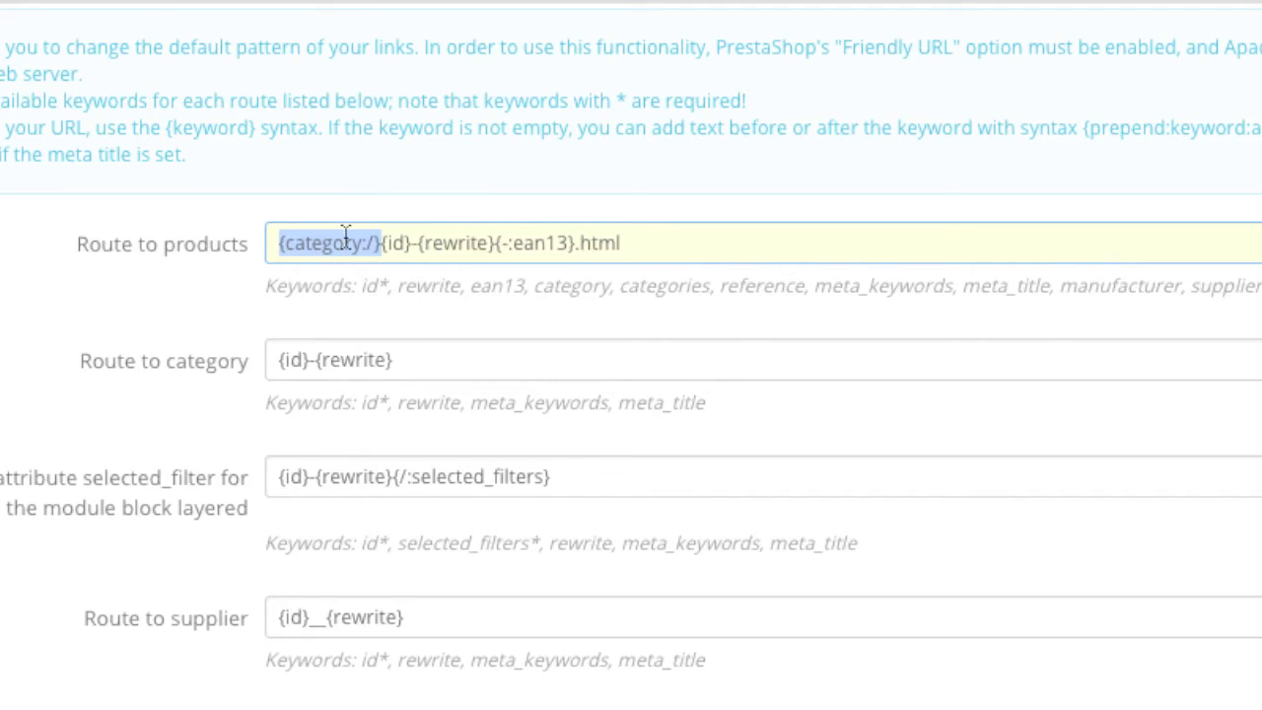
pyautogui.press('BackSpace')
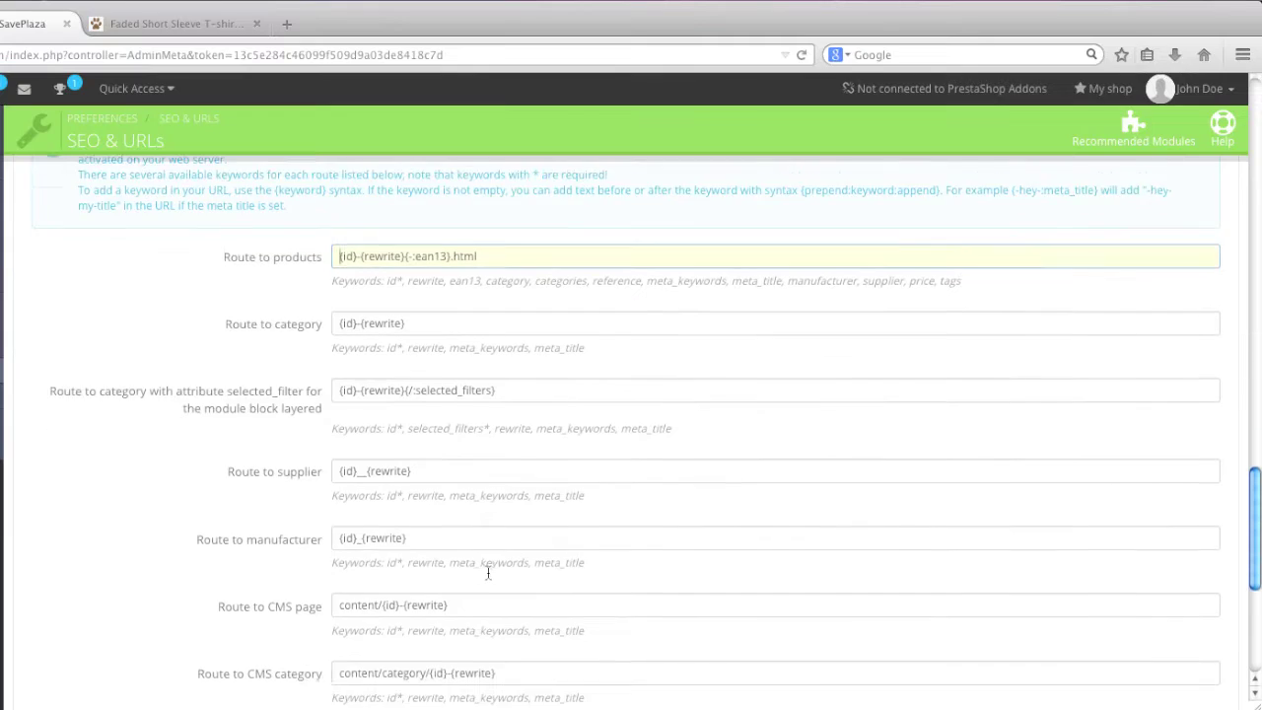
pyautogui.scroll(-3, 503, 555)
pyautogui.scroll(2, 706, 550)
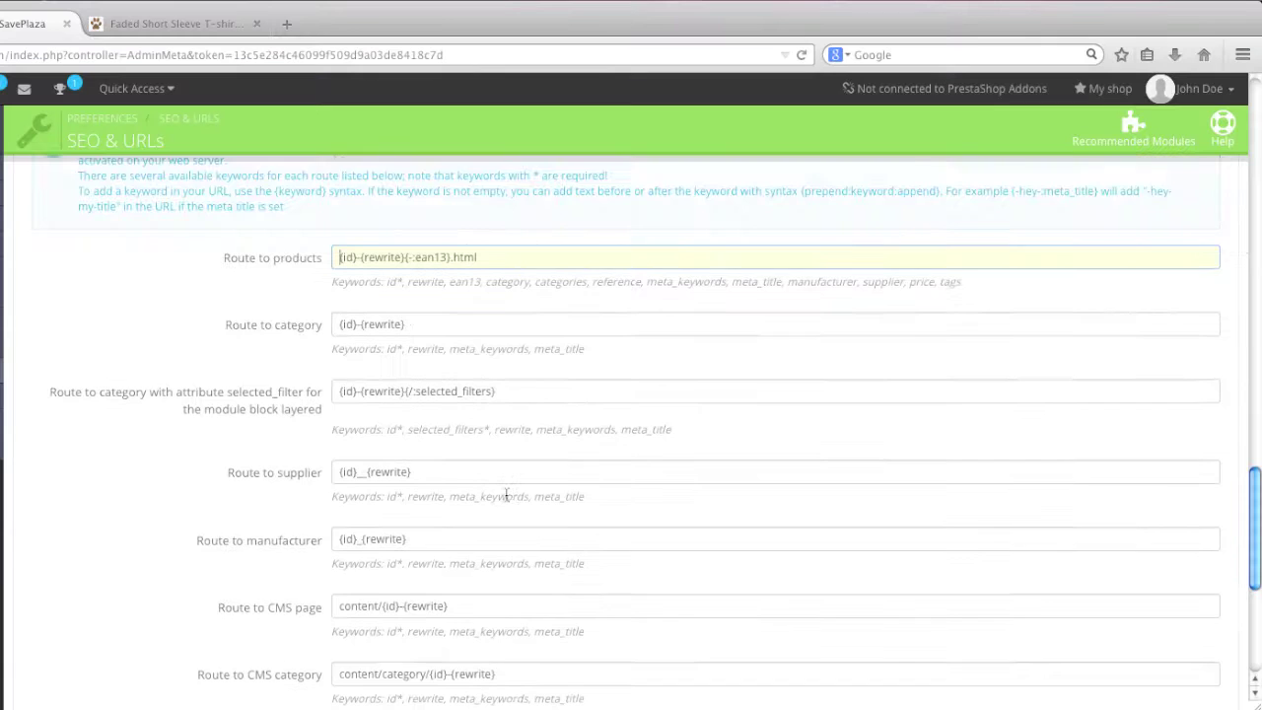
pyautogui.scroll(-3, 505, 498)
pyautogui.scroll(-6, 506, 498)
pyautogui.click(1202, 452)
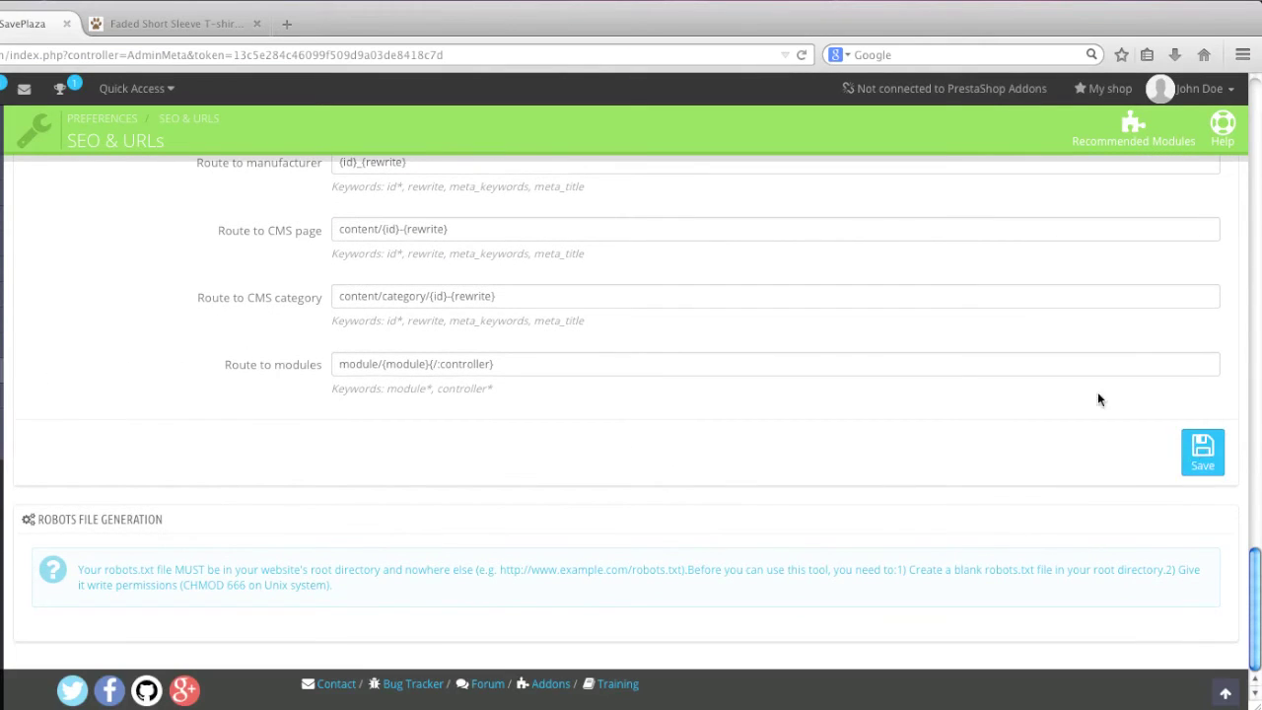
# Step: Reload the storefront's home page and reach the Faded Short Sleeve T-shirts product through Women to check its URL without the category
pyautogui.click(213, 29)
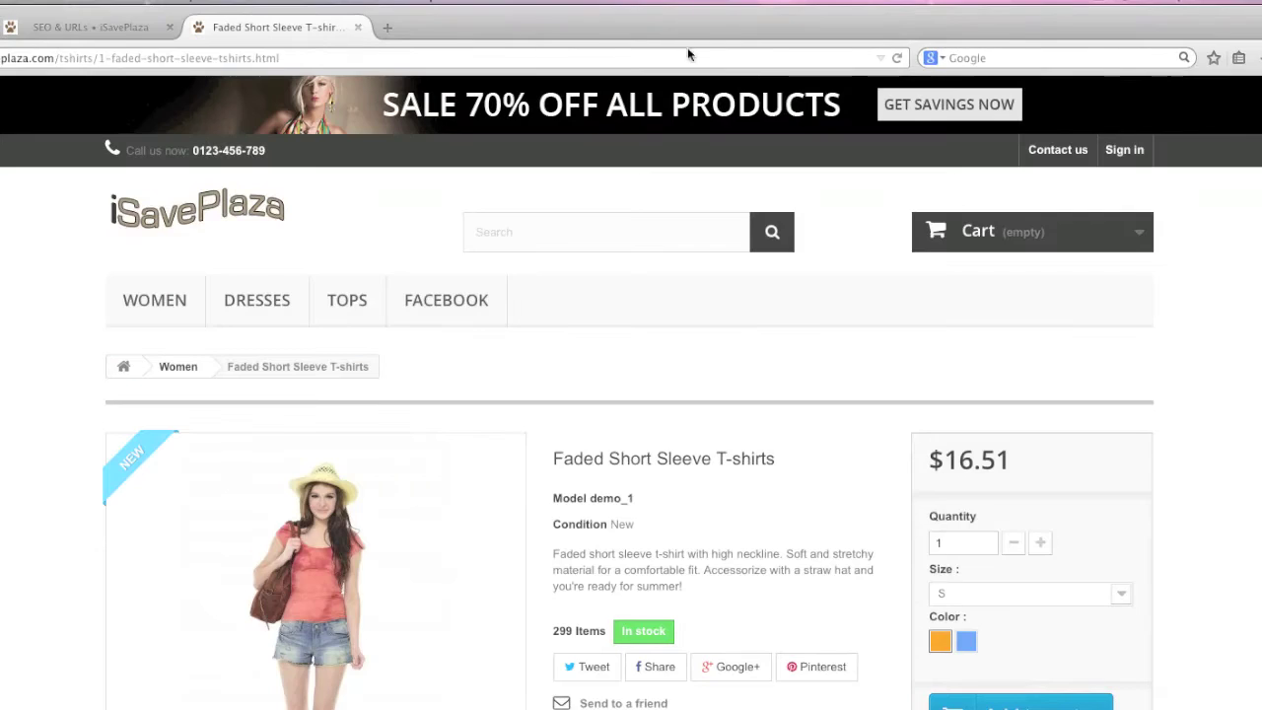
pyautogui.click(217, 225)
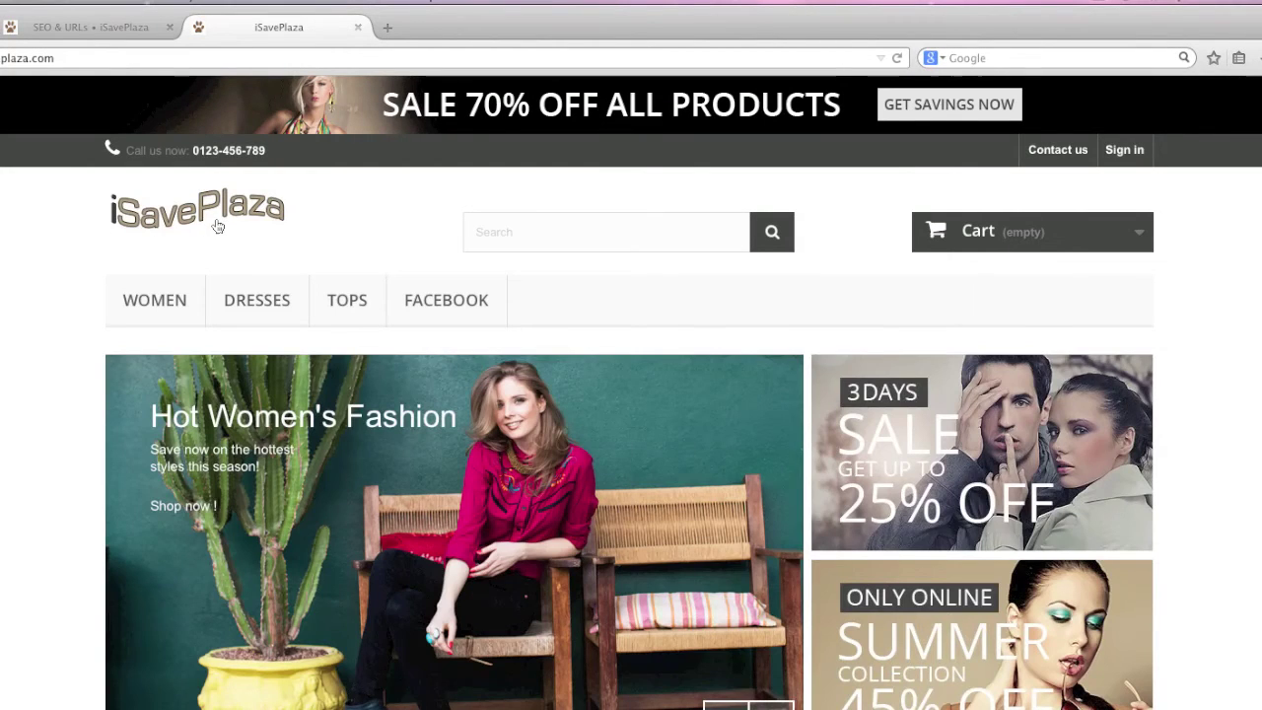
pyautogui.scroll(-1, 221, 283)
pyautogui.moveTo(221, 283)
pyautogui.scroll(-1, 221, 283)
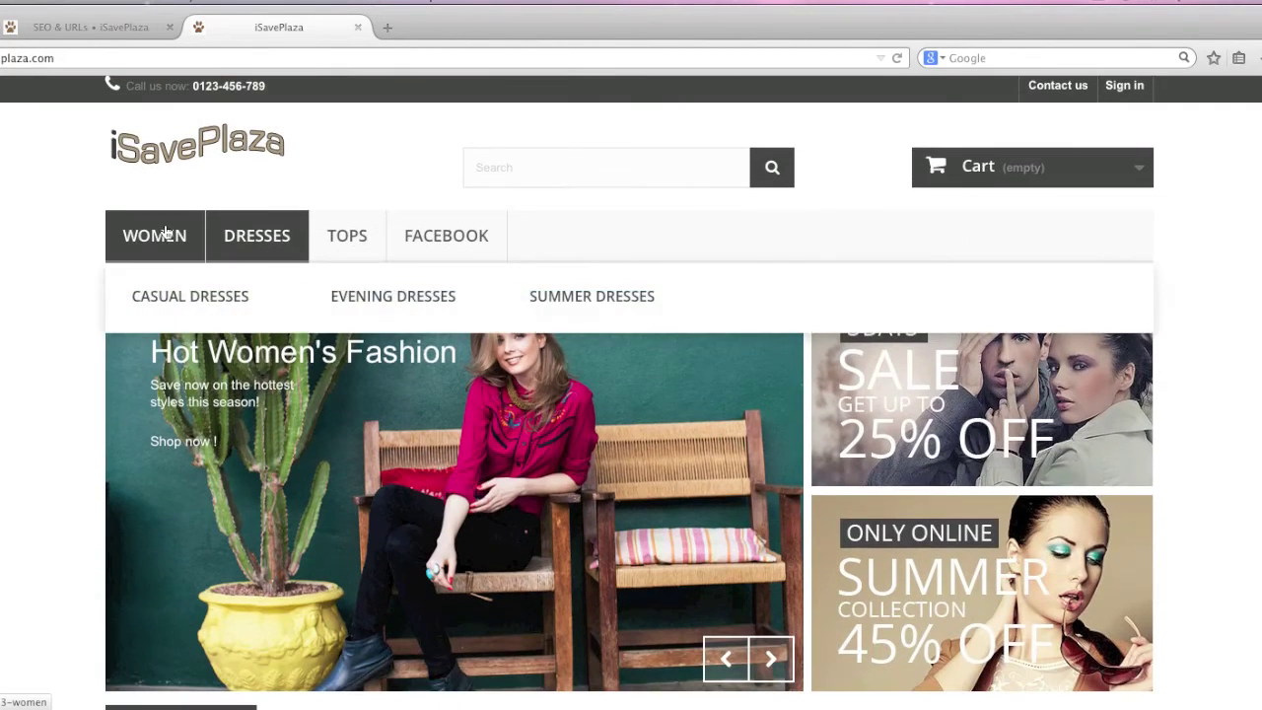
pyautogui.moveTo(167, 237)
pyautogui.click(209, 228)
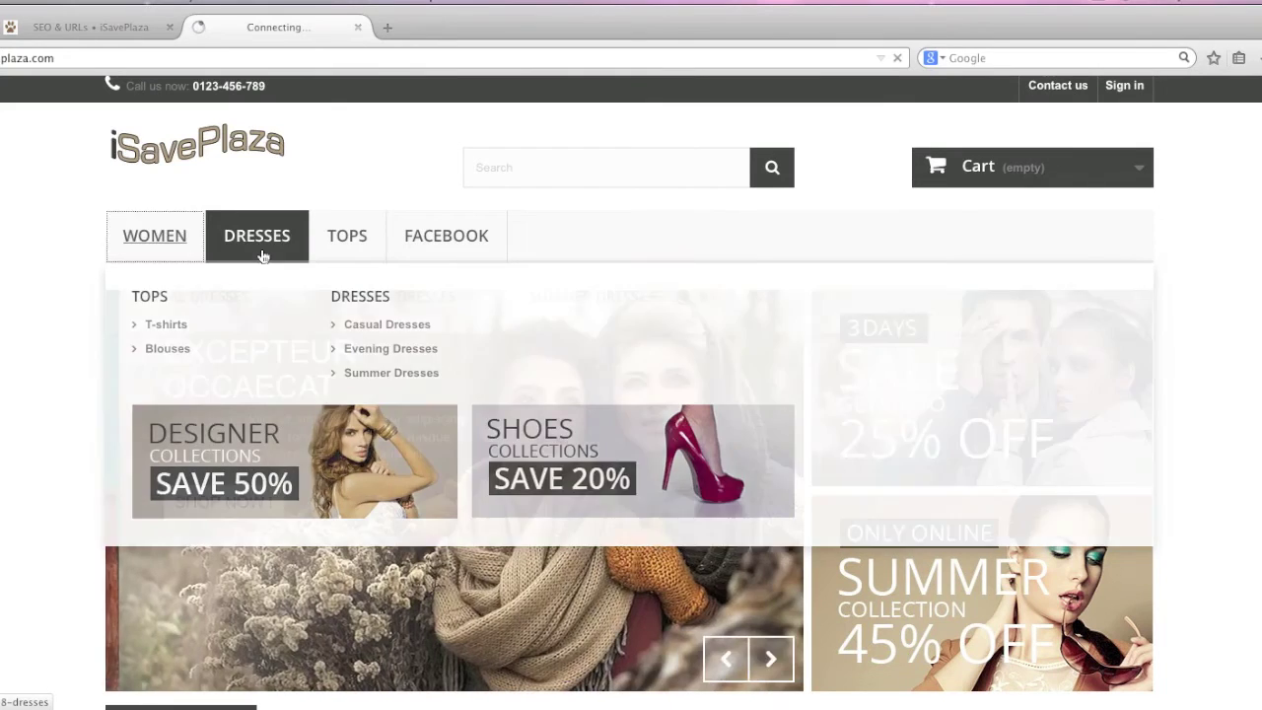
pyautogui.scroll(-6, 312, 300)
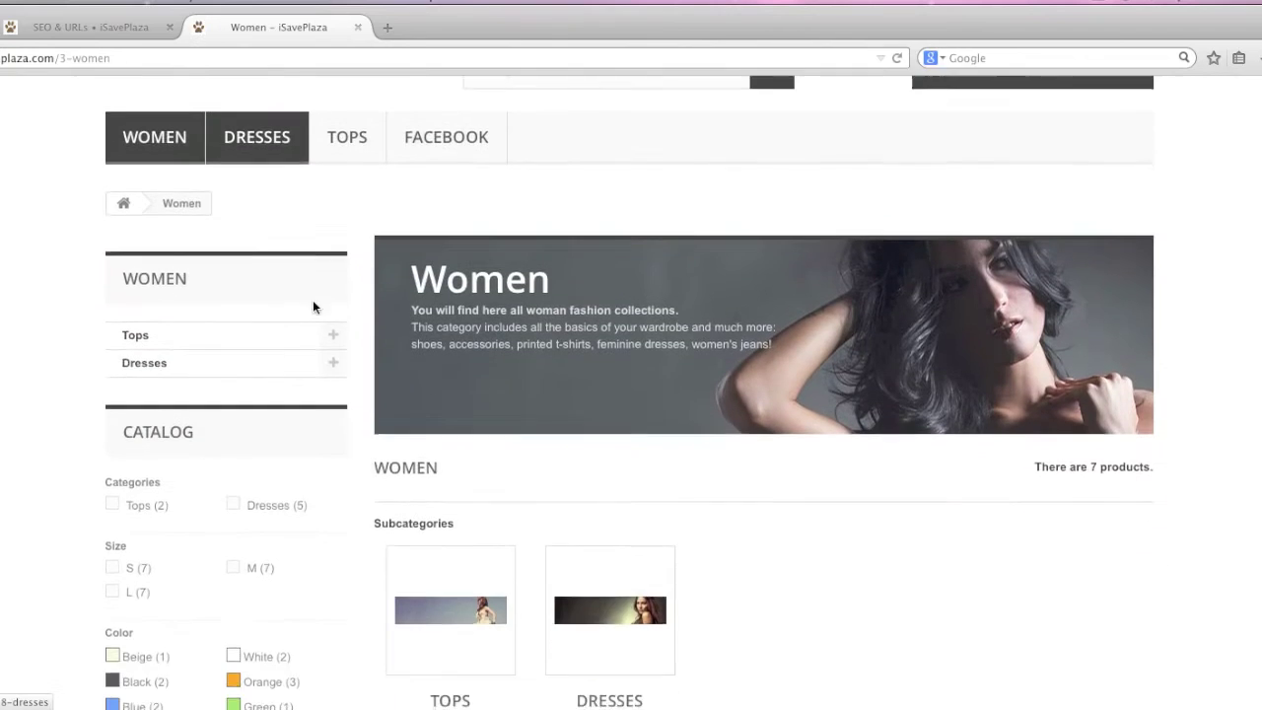
pyautogui.click(441, 458)
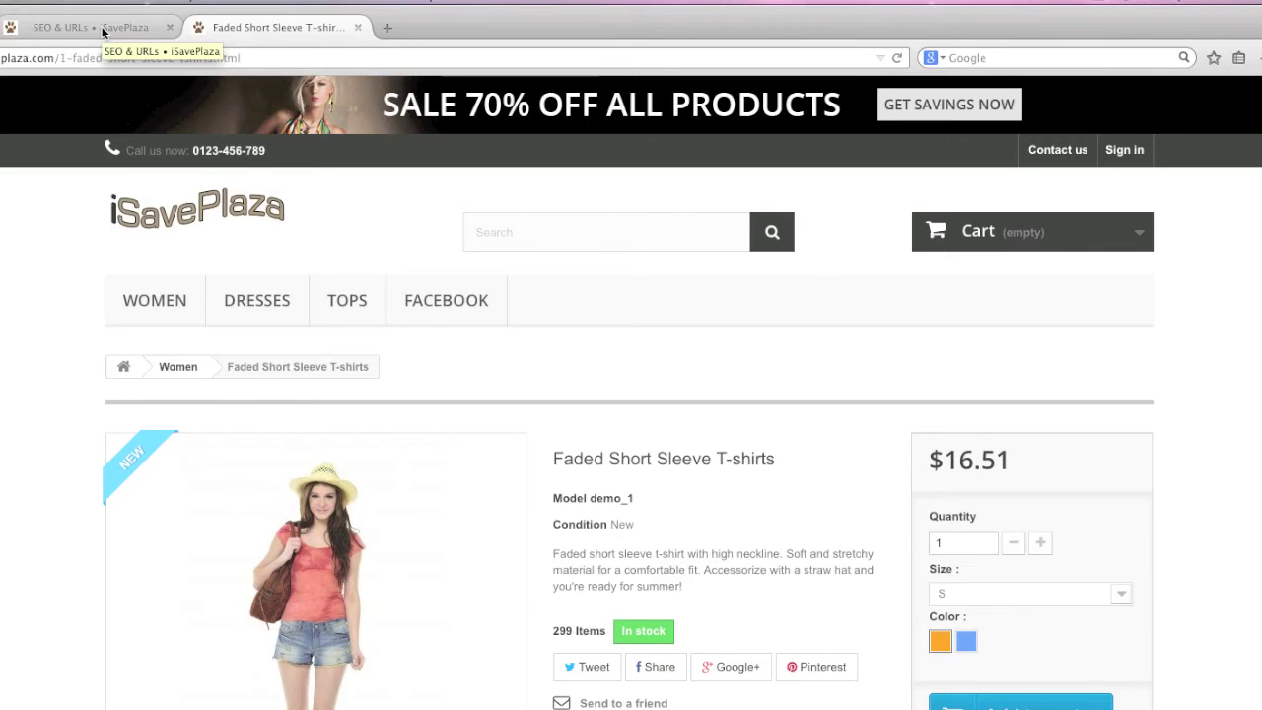
# Step: In the SEO & URLs preferences, restore Route to products to {category:/}{id}-{rewrite}{-:ean13}.html and save the URL routes
pyautogui.click(102, 31)
pyautogui.scroll(-6, 202, 385)
pyautogui.scroll(-15, 205, 383)
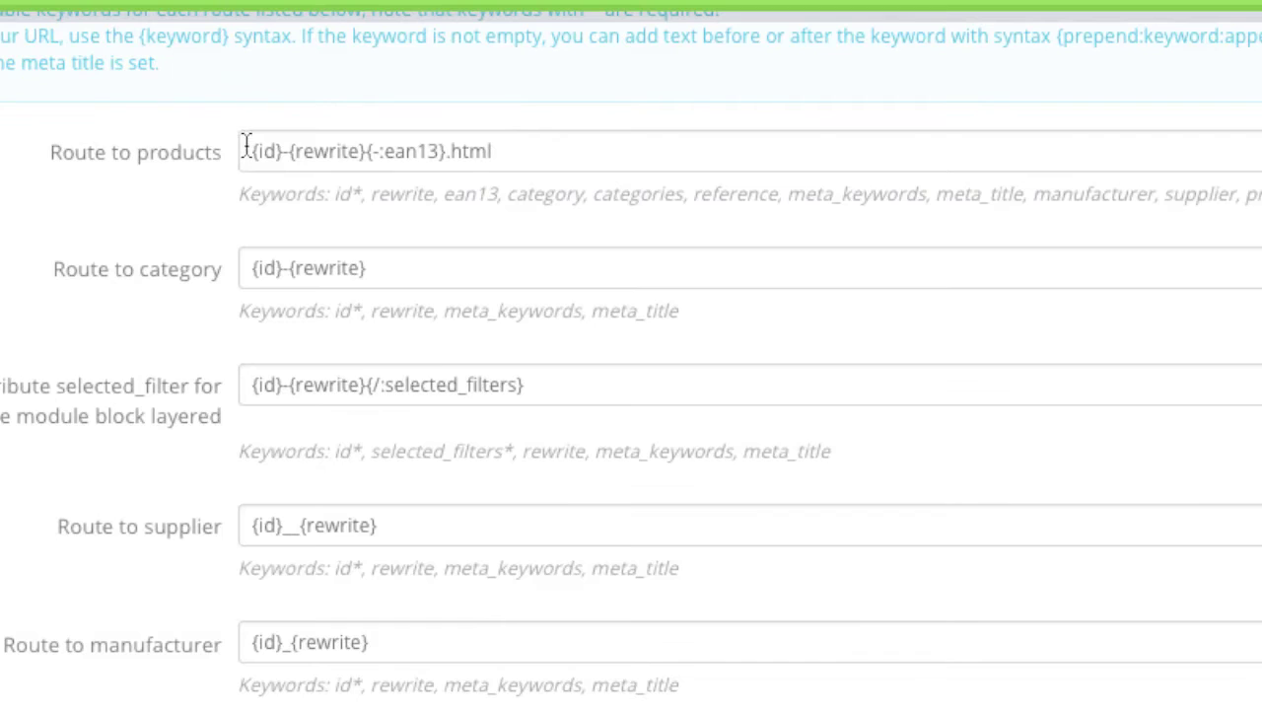
pyautogui.click(336, 270)
pyautogui.write('{category:/}')
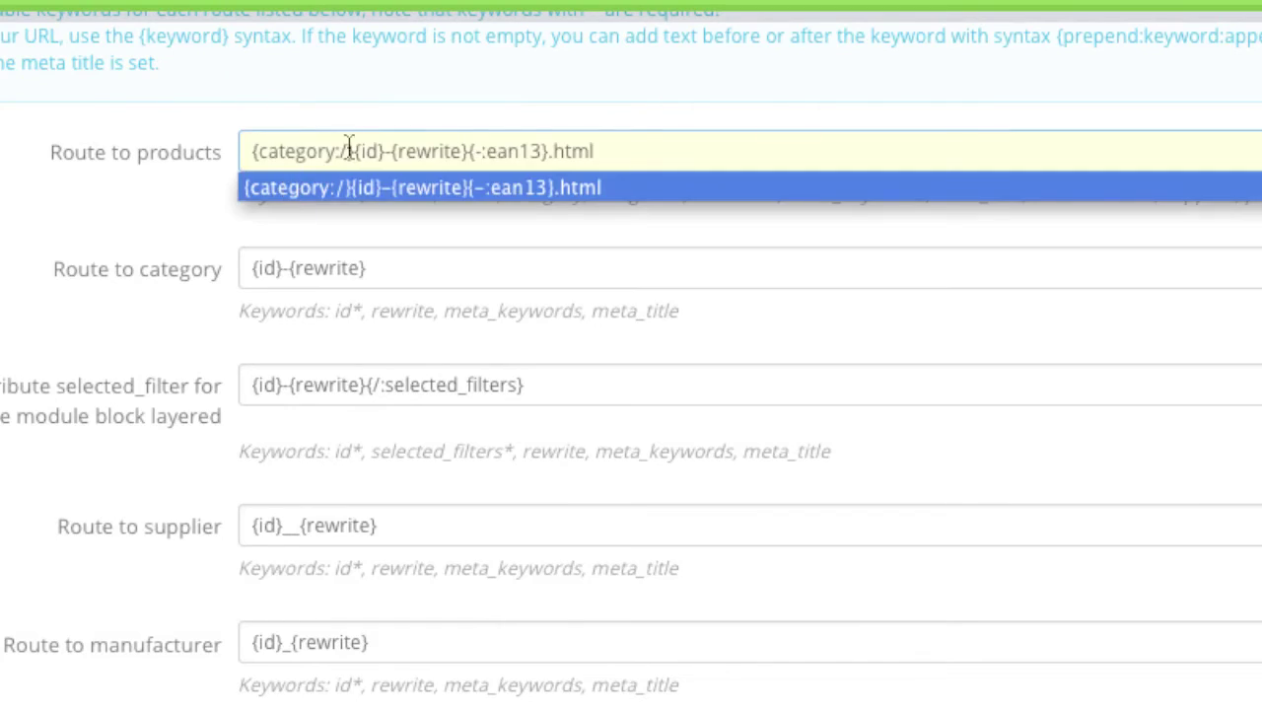
pyautogui.click(127, 188)
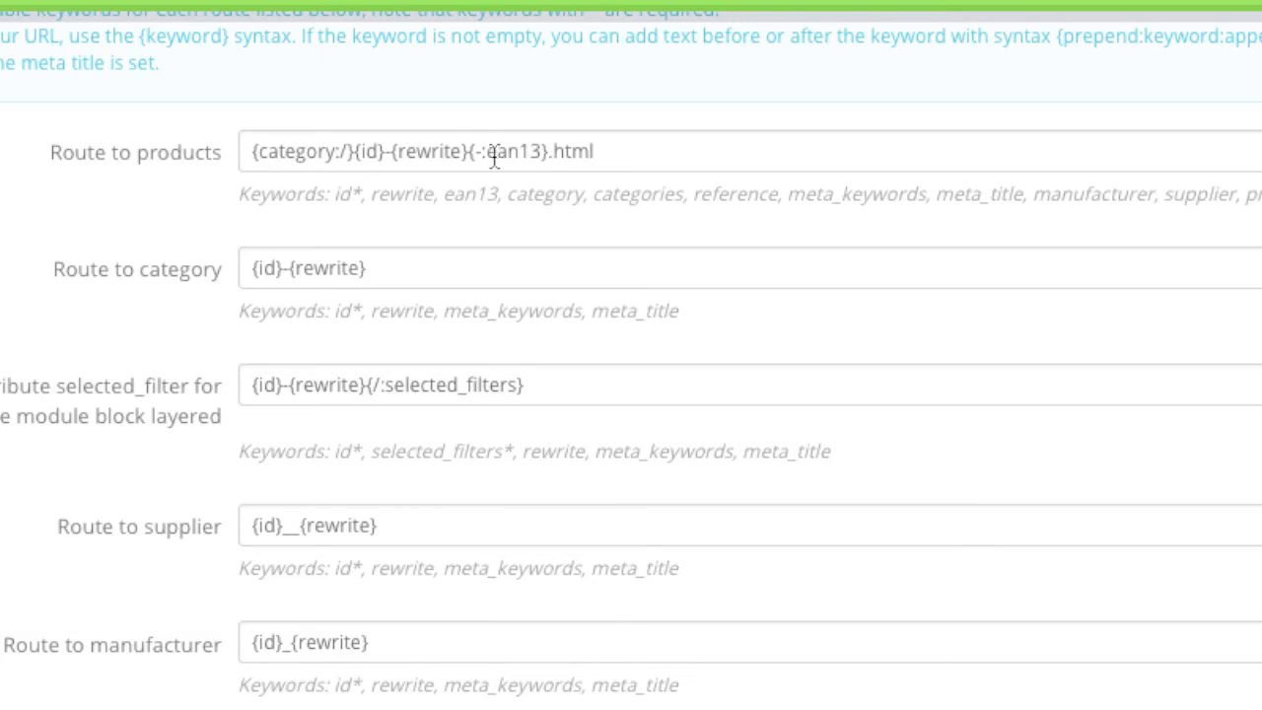
pyautogui.moveTo(470, 151); pyautogui.dragTo(549, 151)
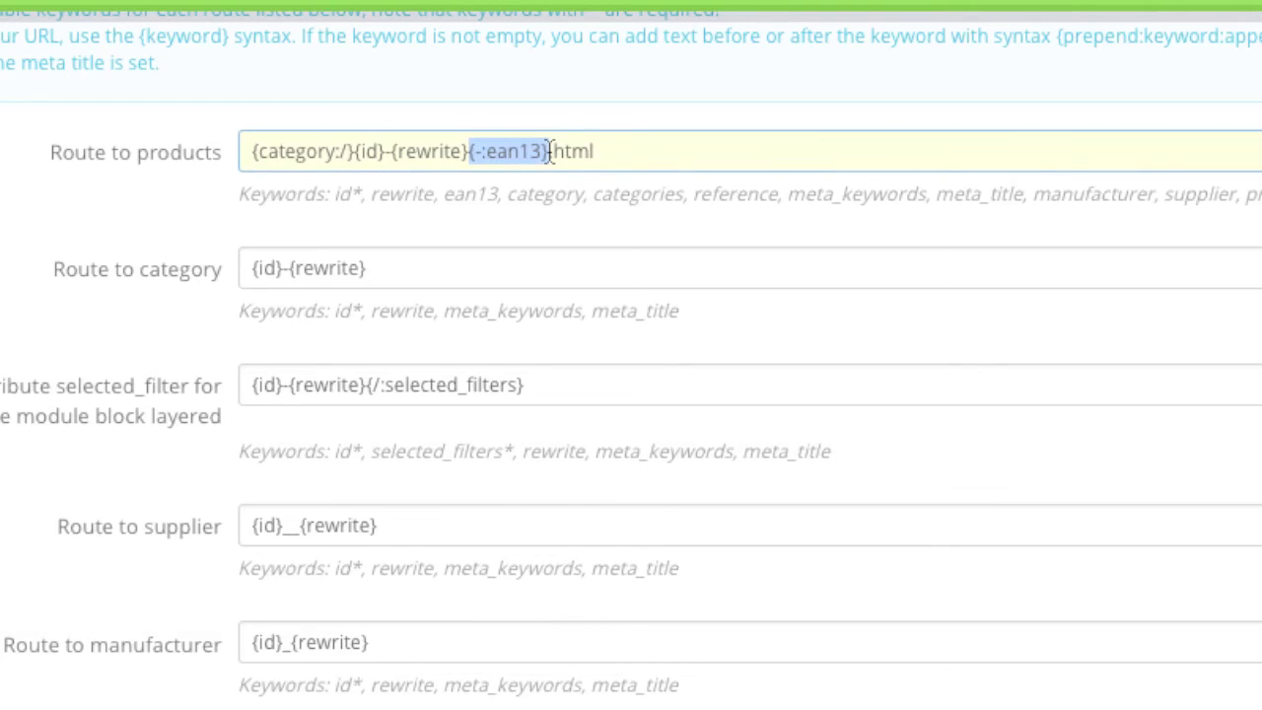
pyautogui.click(607, 226)
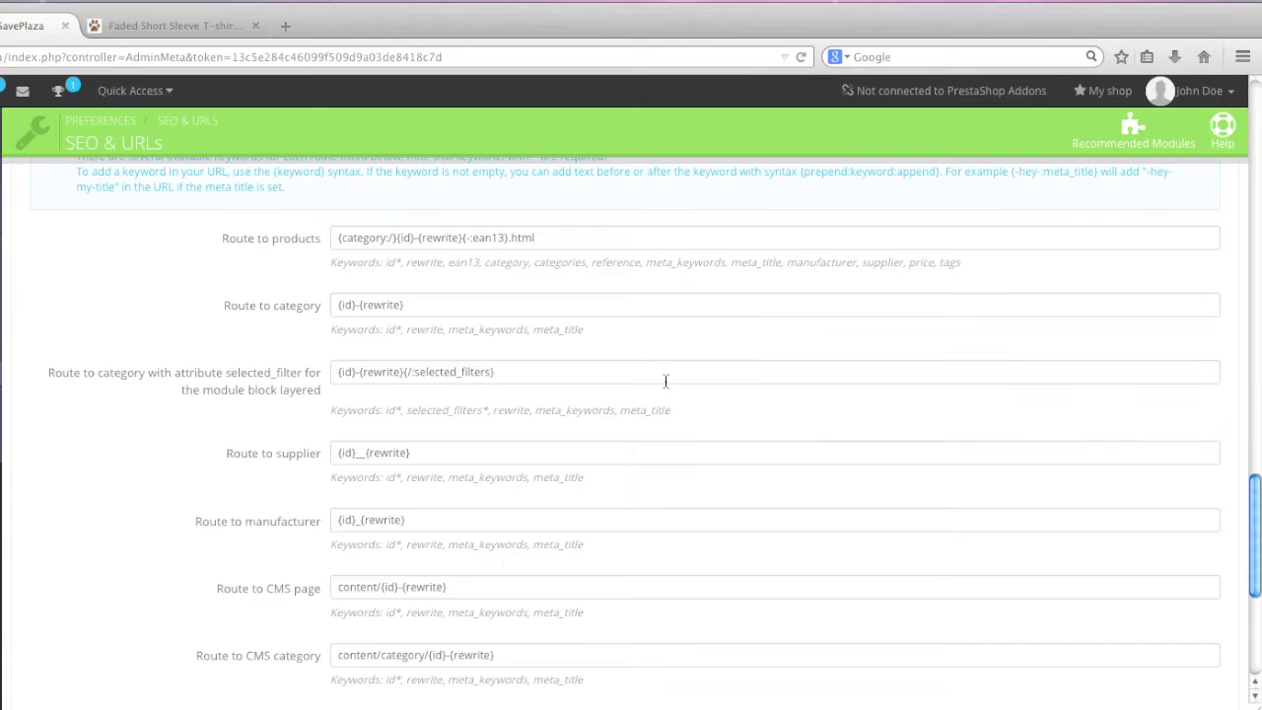
pyautogui.scroll(-5, 673, 372)
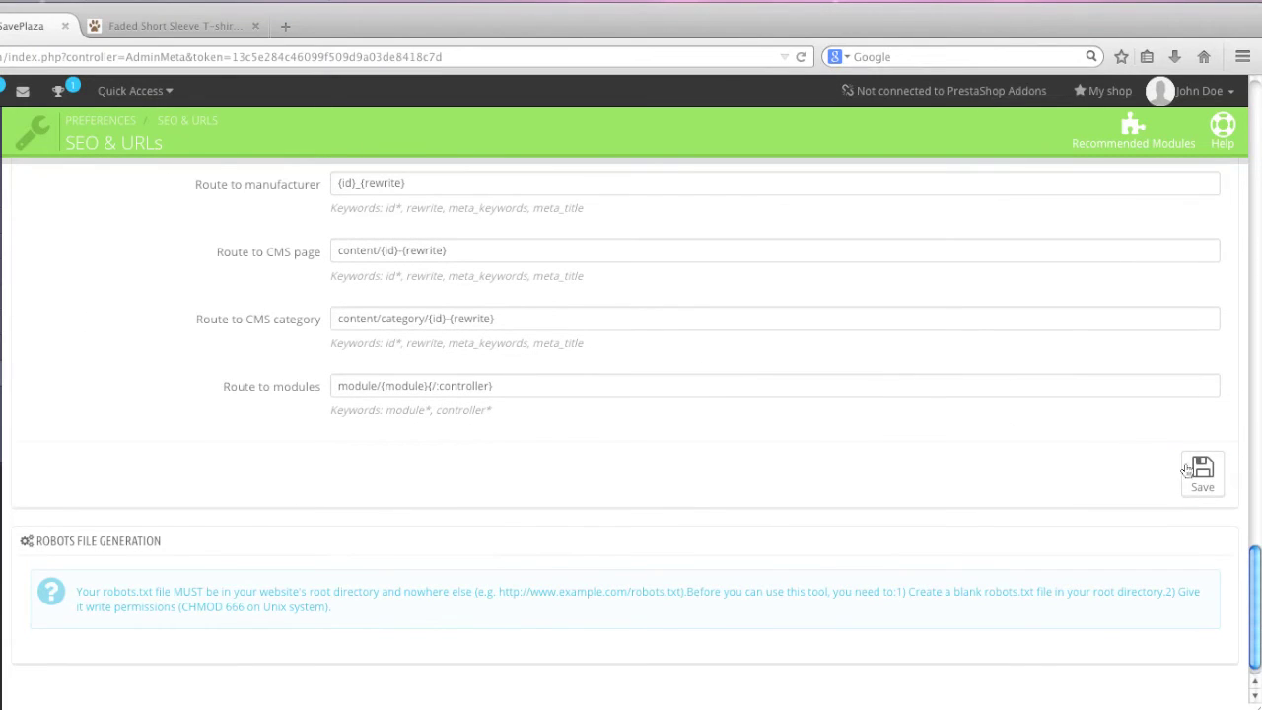
pyautogui.click(1188, 470)
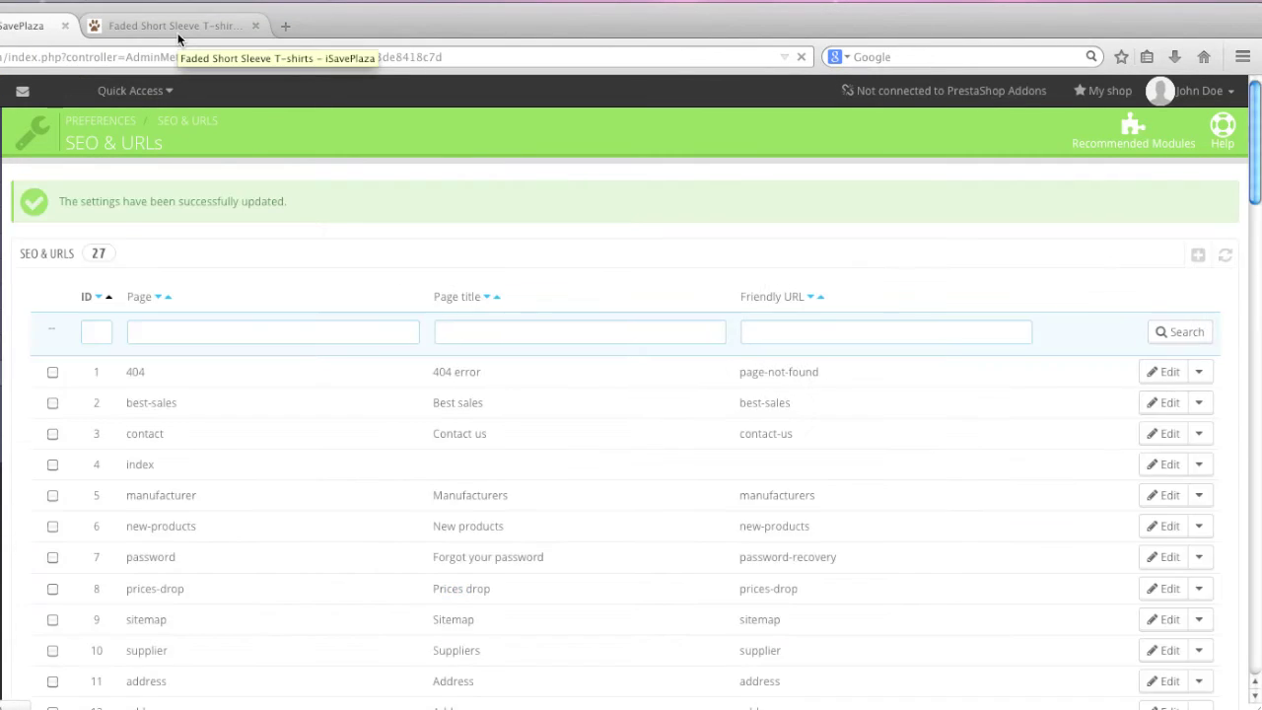
# Step: On the storefront, reopen the Faded Short Sleeve T-shirts product from the Women category to check the category in its URL
pyautogui.click(179, 37)
pyautogui.moveTo(166, 324)
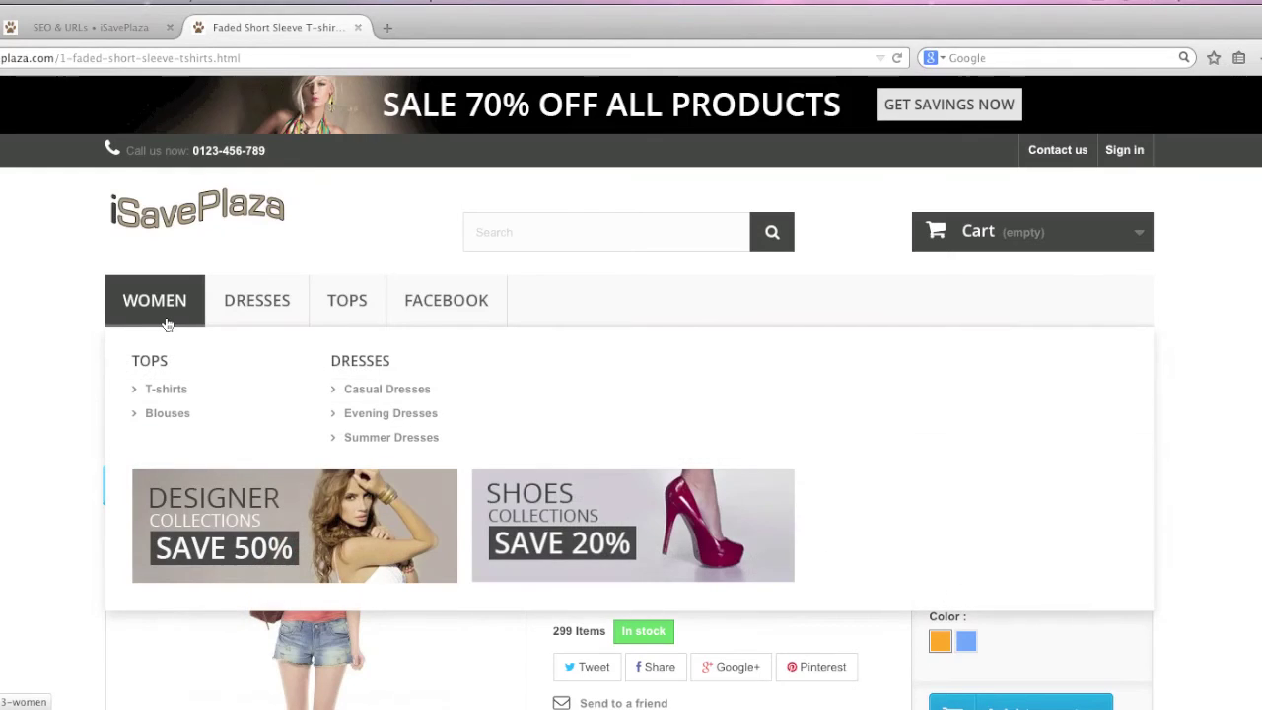
pyautogui.click(165, 323)
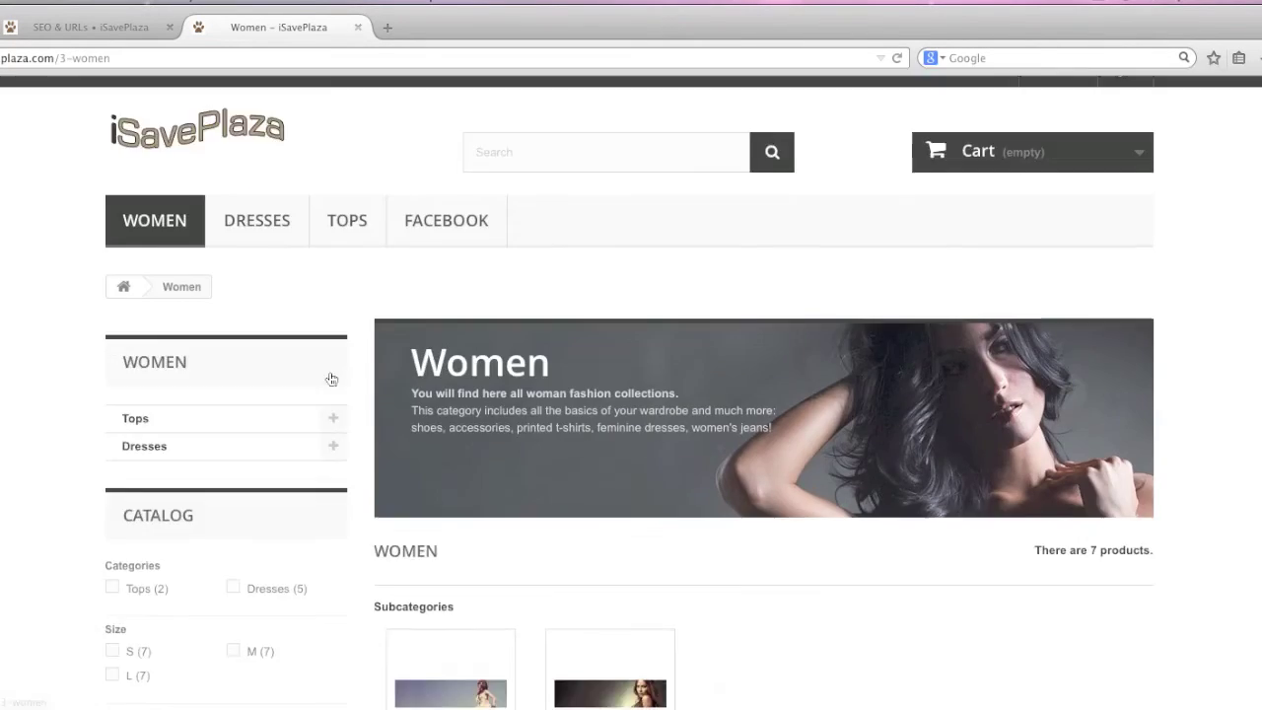
pyautogui.scroll(-5, 369, 386)
pyautogui.click(417, 483)
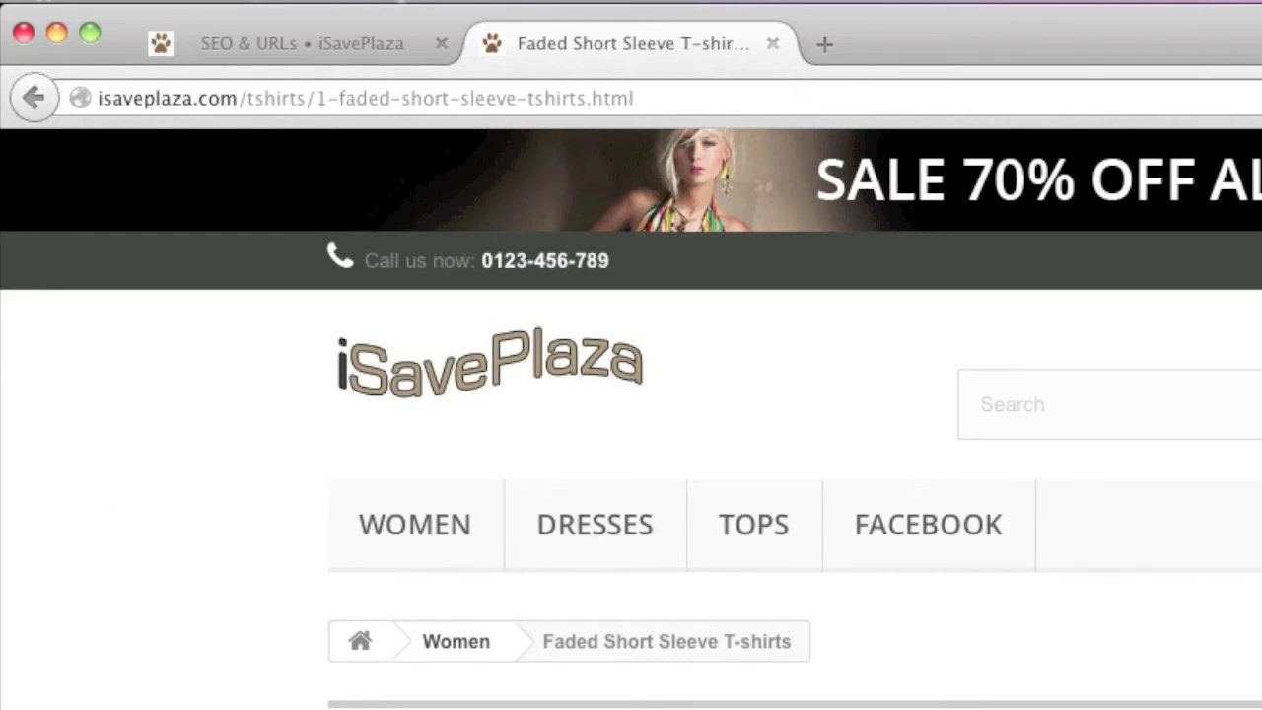
# Step: Back in the SEO & URLs page list, open the best-sales entry for editing and examine its meta tags and Rewritten URL
pyautogui.click(294, 40)
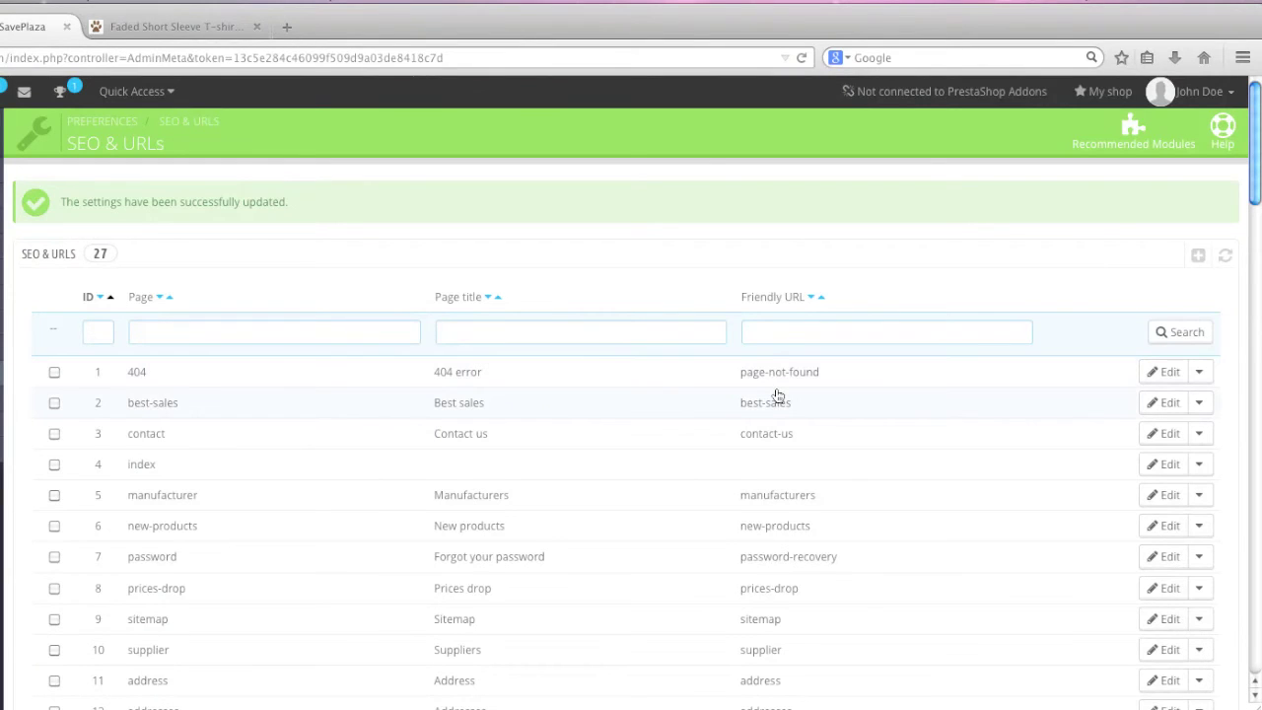
pyautogui.scroll(-2, 777, 394)
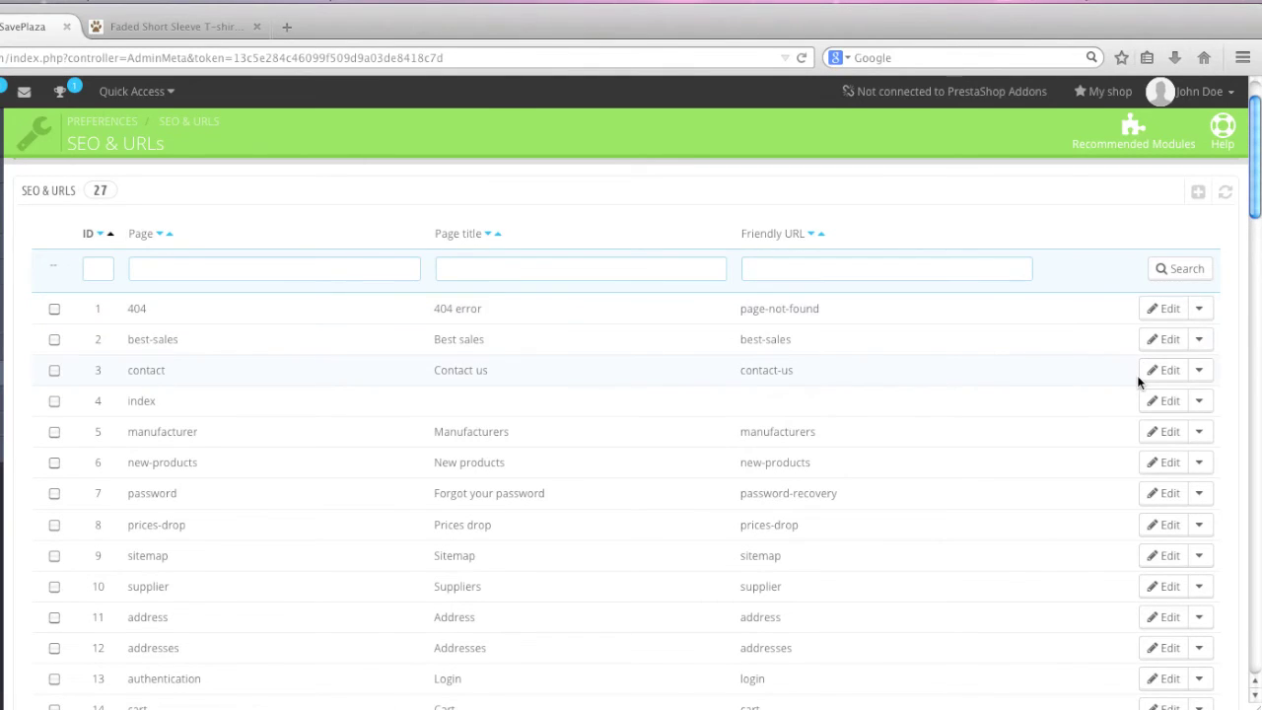
pyautogui.click(1163, 340)
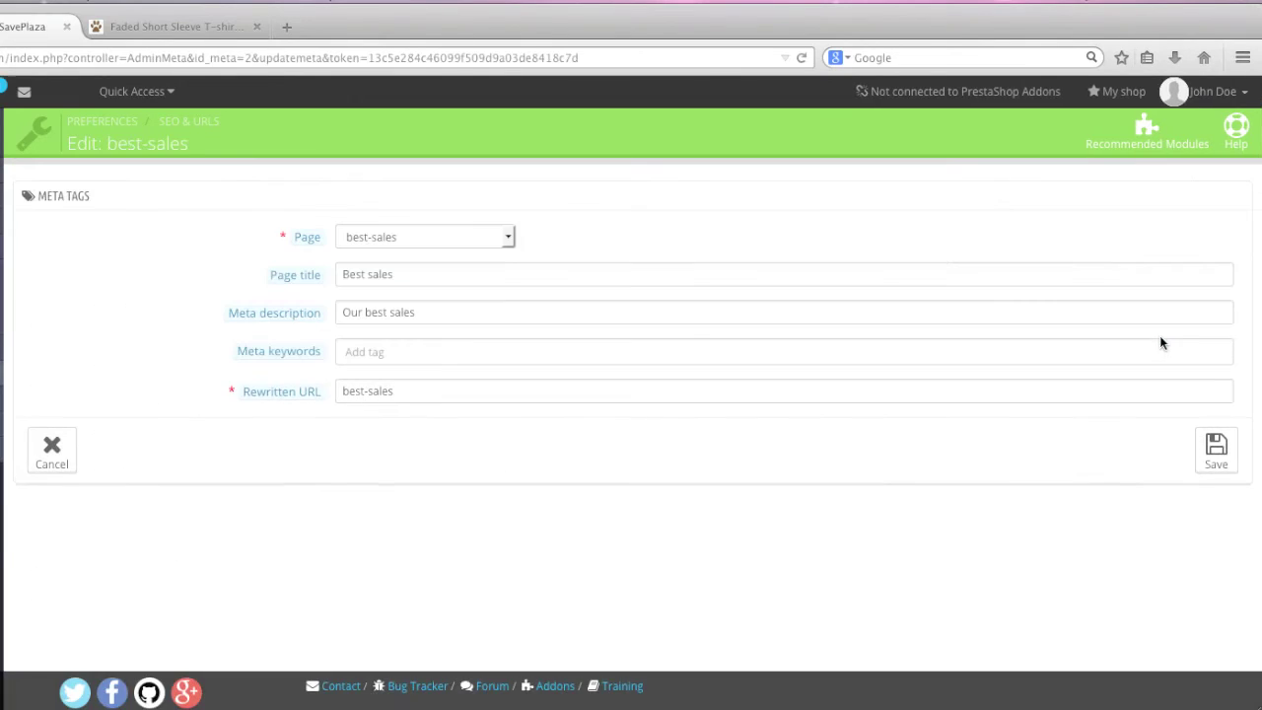
pyautogui.moveTo(370, 363)
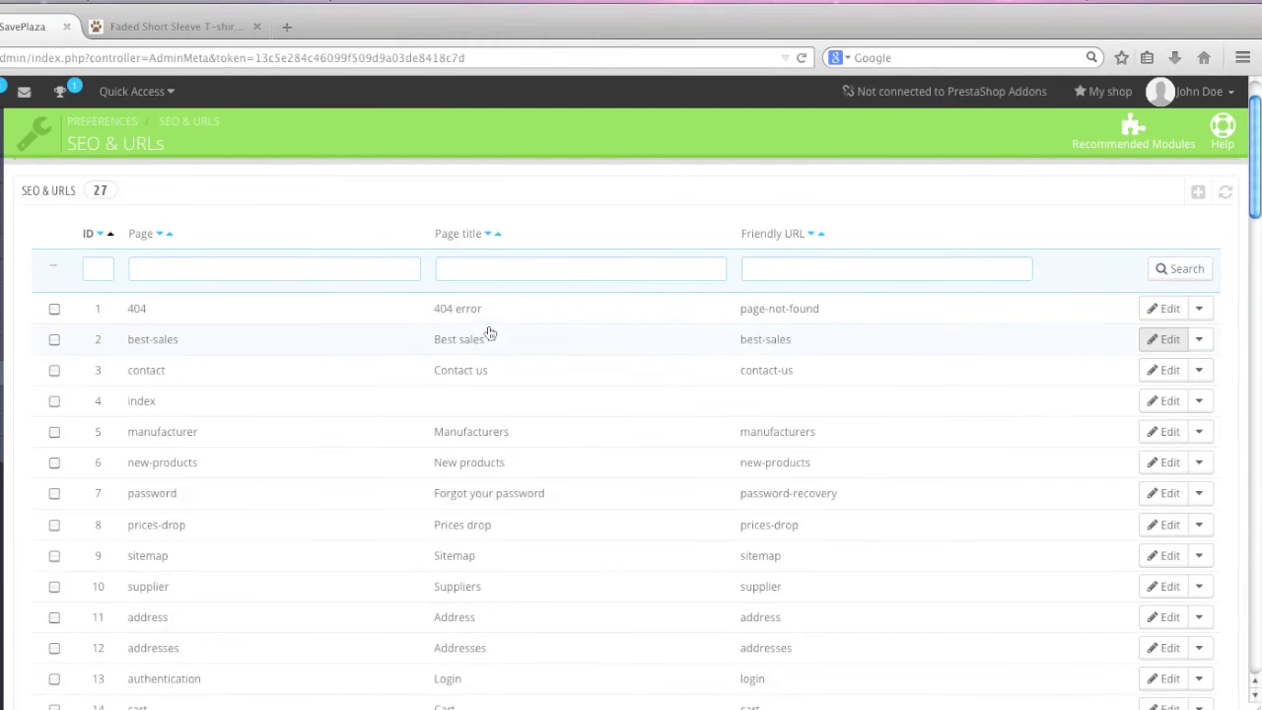
# Step: Return to the SEO & URLs page list and open the index entry to examine its page title, meta description and Rewritten URL
pyautogui.scroll(-1, 547, 386)
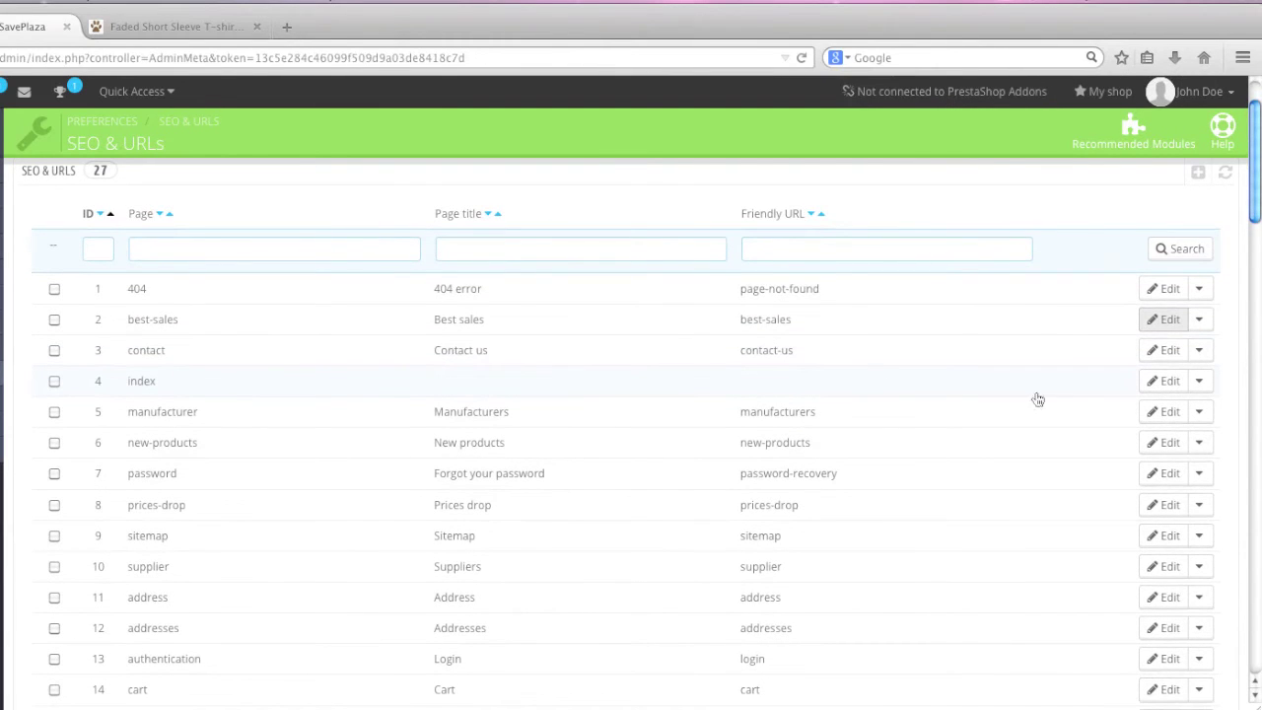
pyautogui.click(1151, 389)
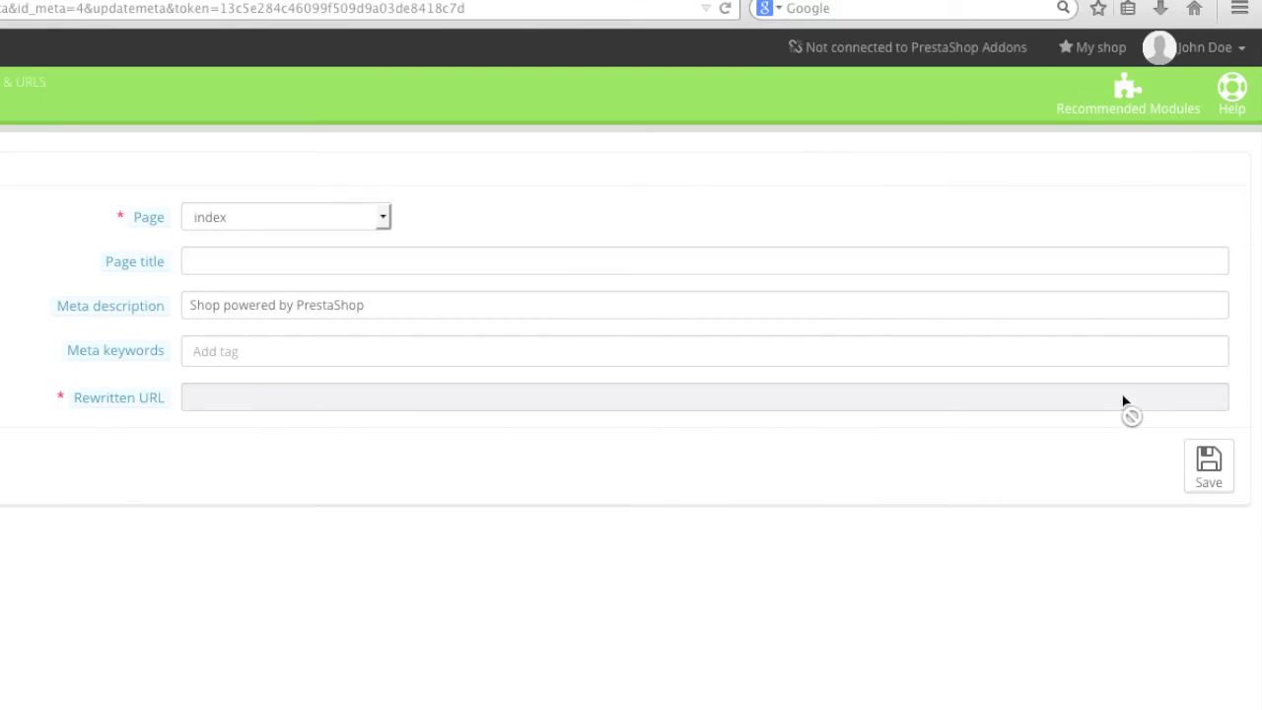
pyautogui.moveTo(164, 410)
pyautogui.moveTo(160, 307)
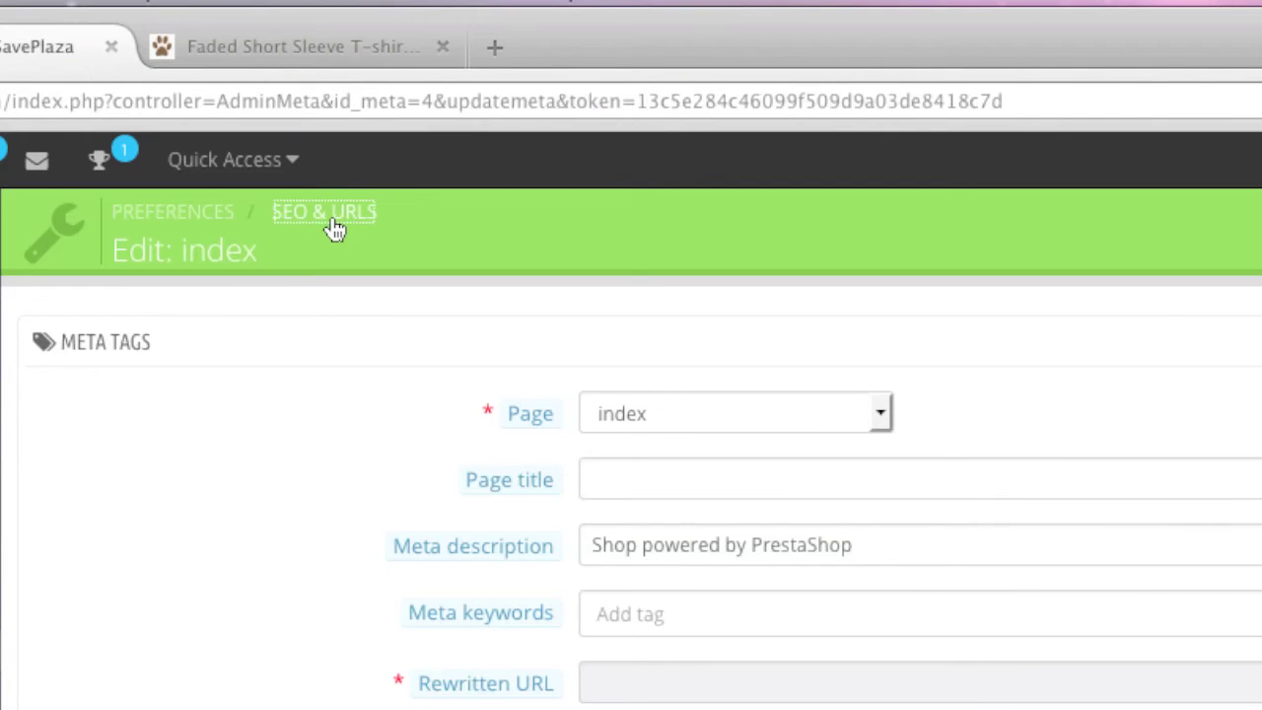
# Step: Return to the SEO & URLs page list and copy the file name robots.txt from the Robots file generation notice
pyautogui.click(332, 228)
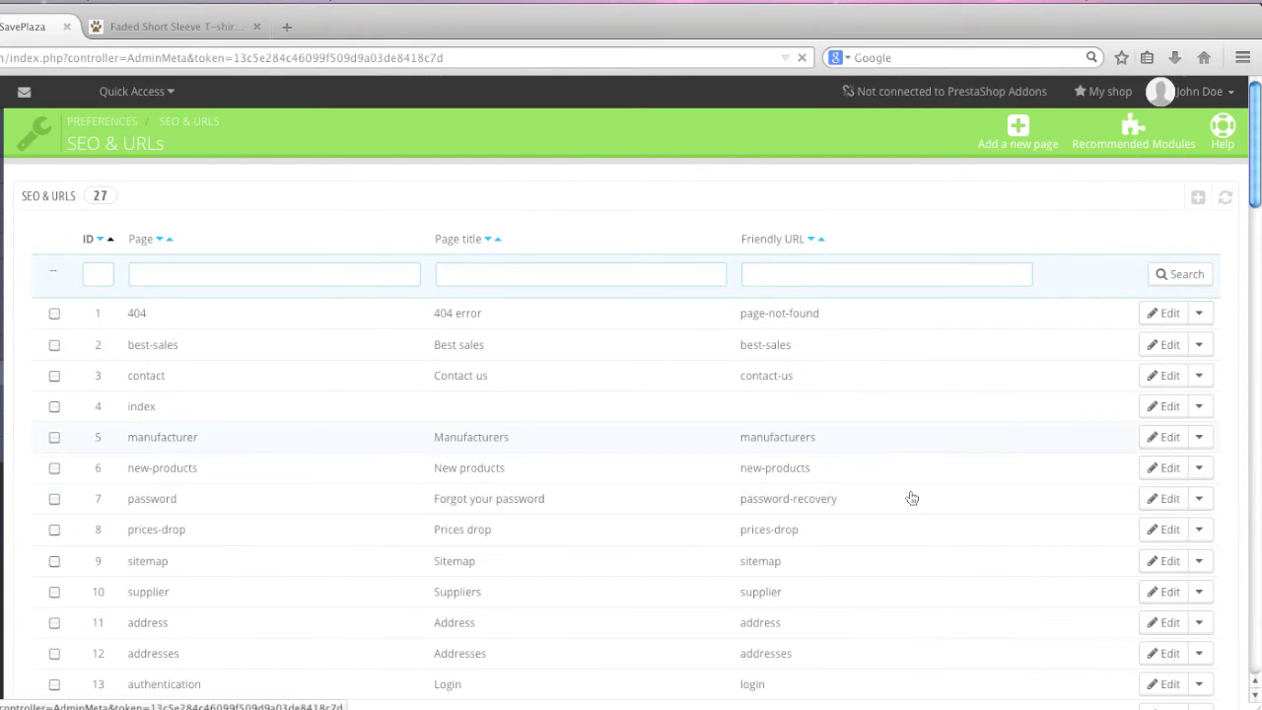
pyautogui.scroll(-3, 917, 496)
pyautogui.scroll(-20, 925, 496)
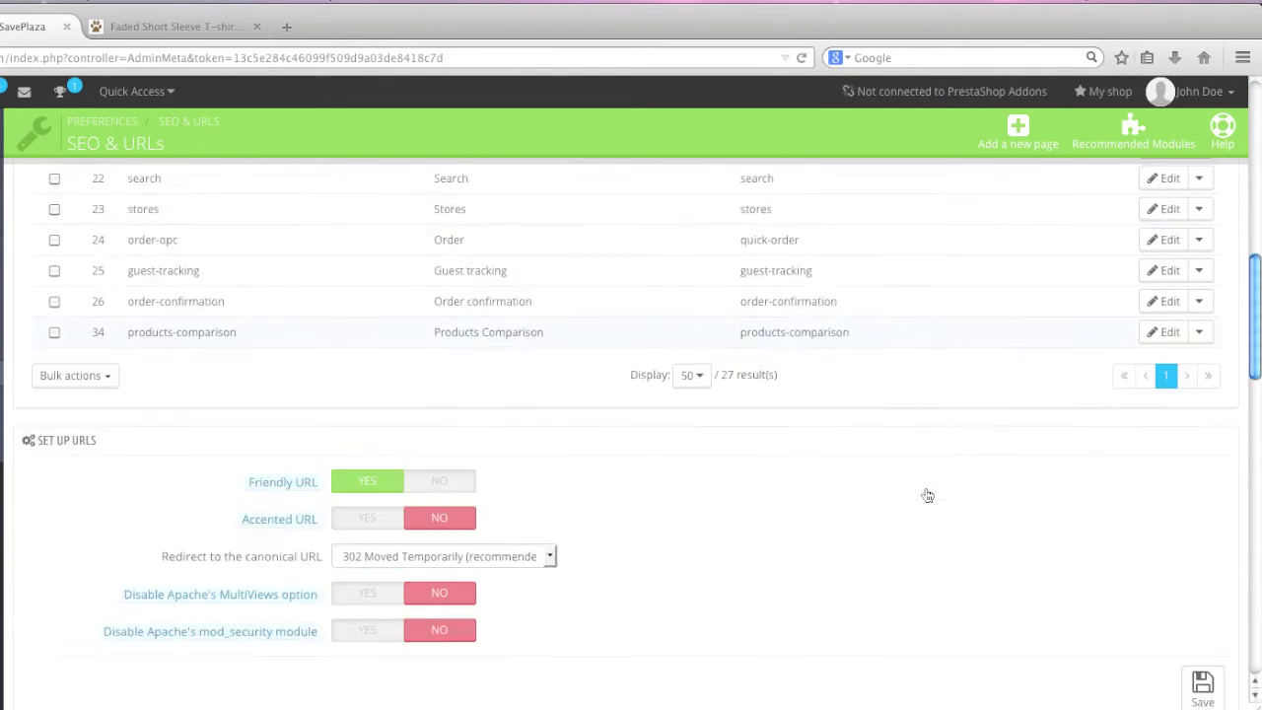
pyautogui.scroll(-2, 927, 493)
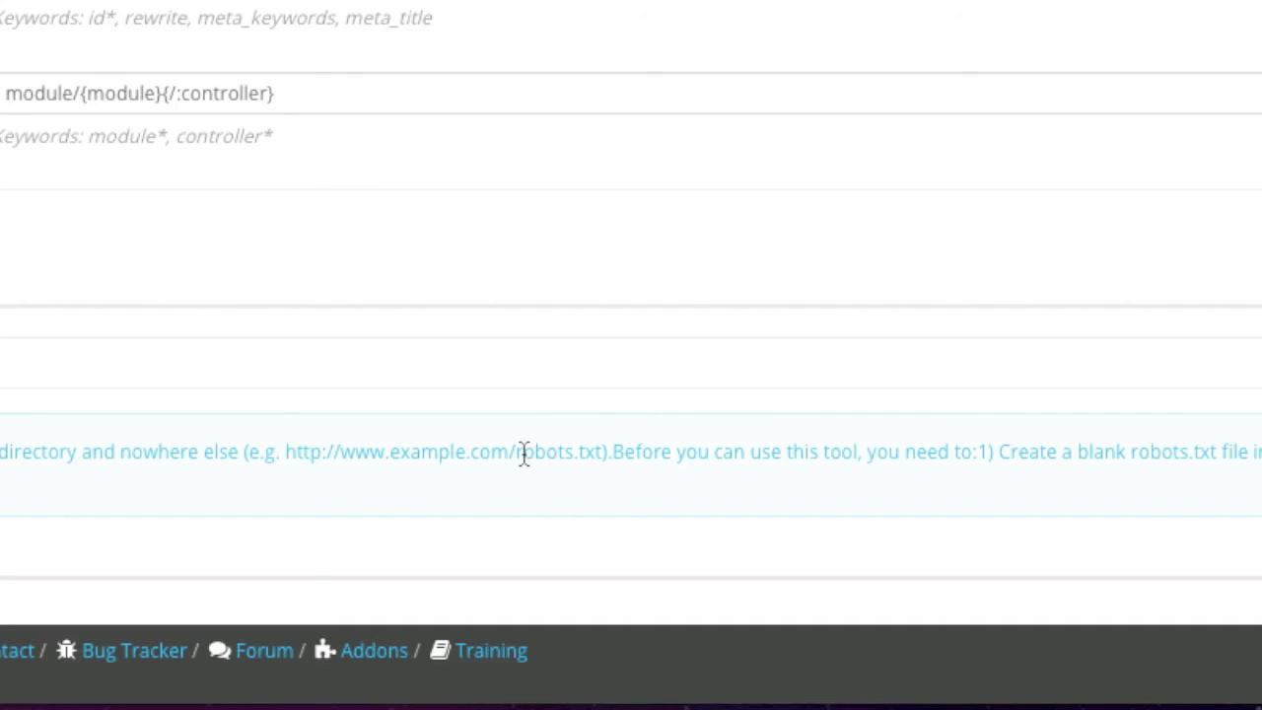
pyautogui.moveTo(514, 451); pyautogui.dragTo(602, 452)
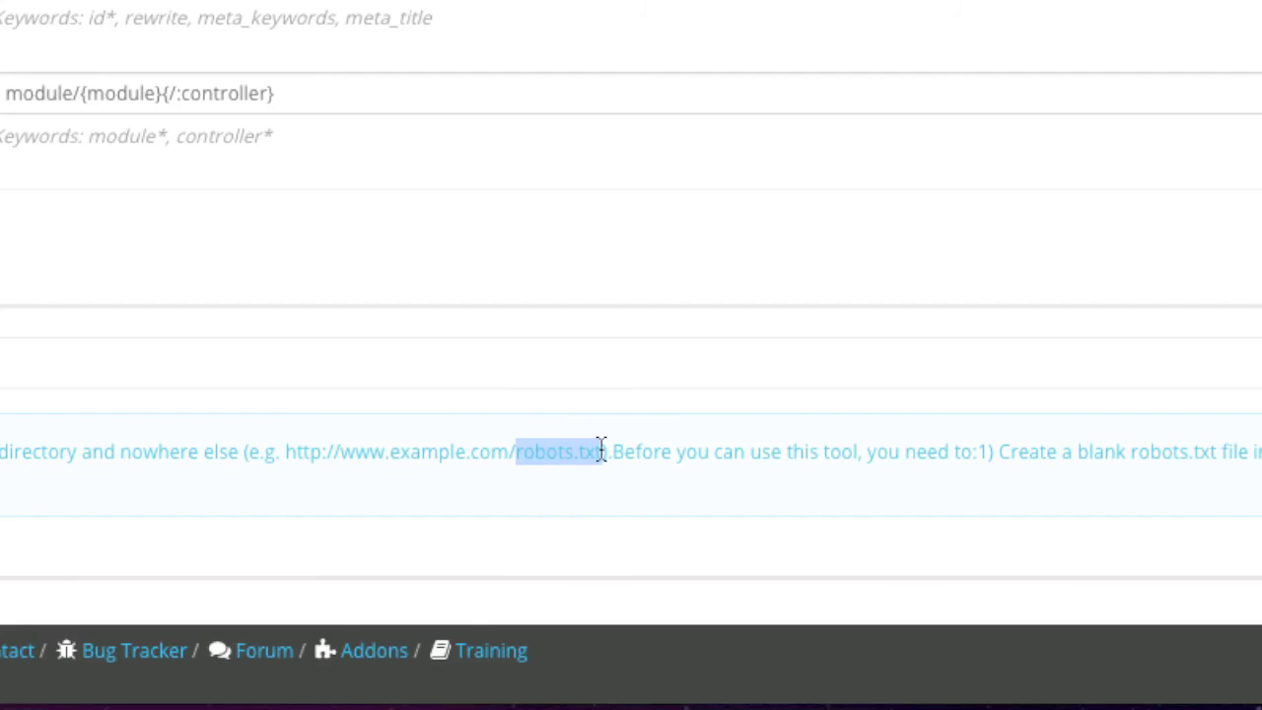
pyautogui.rightClick(589, 450)
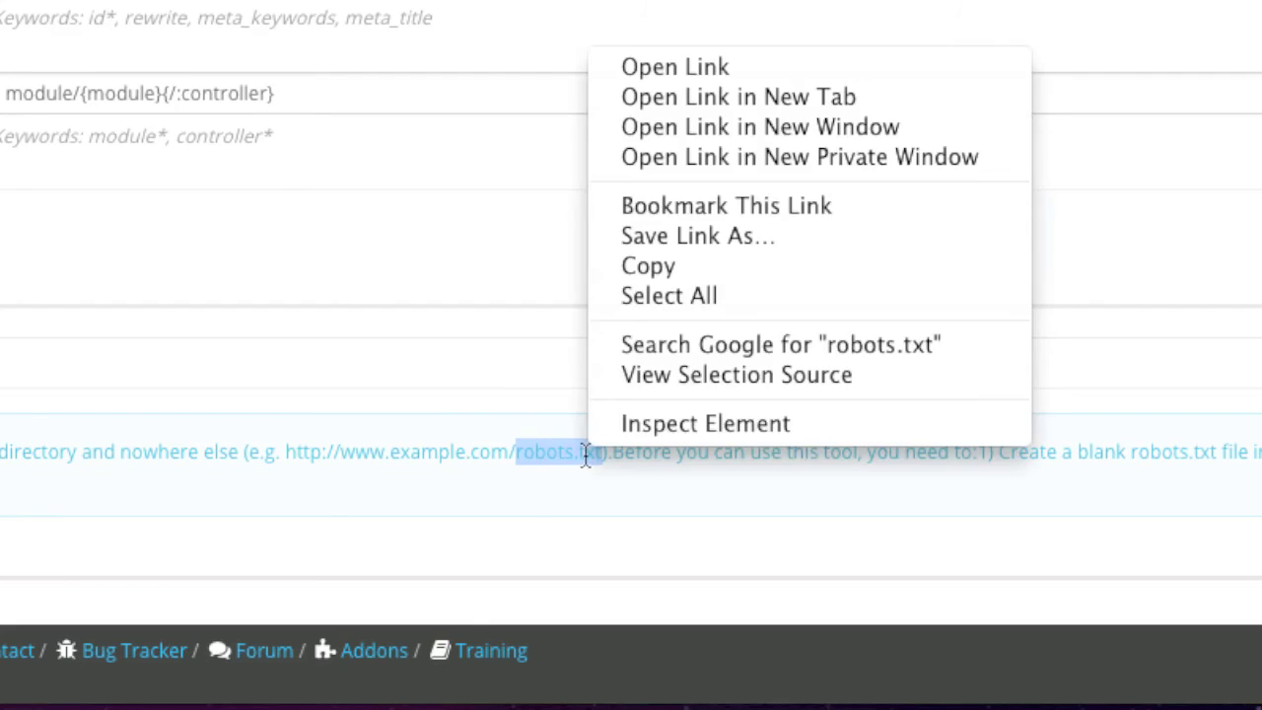
pyautogui.click(652, 268)
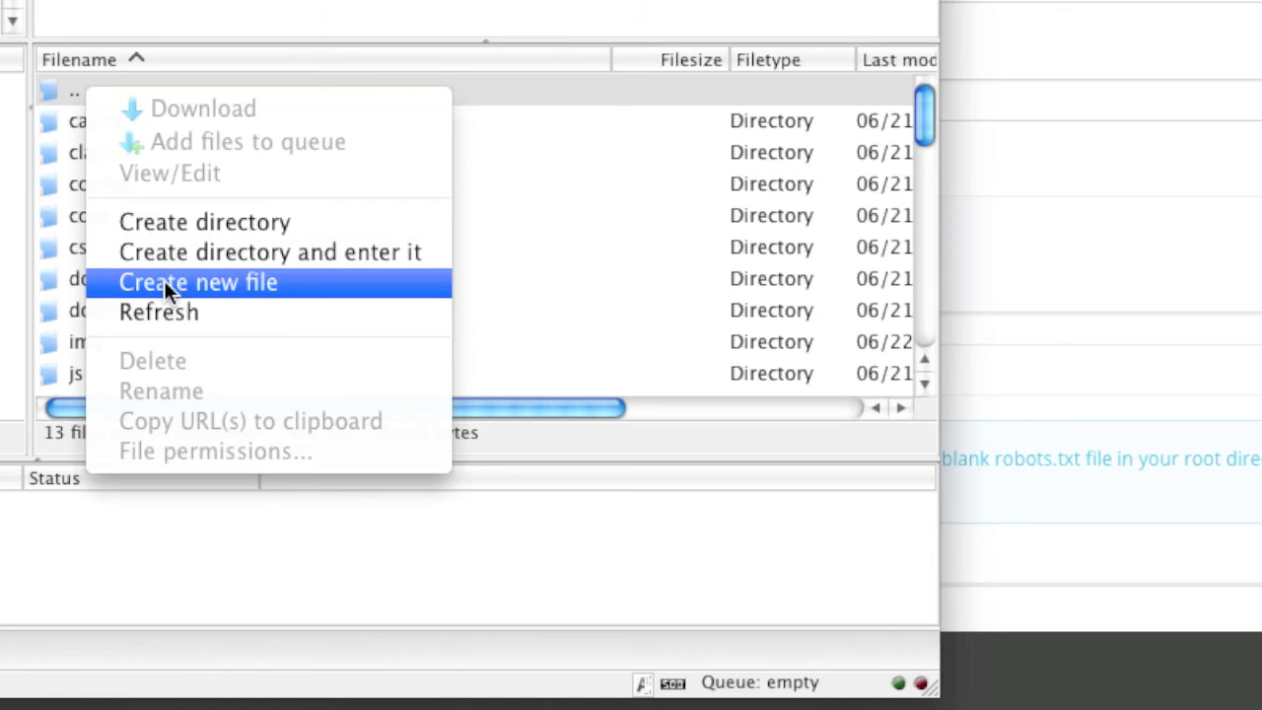
# Step: Switch to FileZilla and create an empty file named robots.txt in the remote site's root directory
pyautogui.click(163, 280)
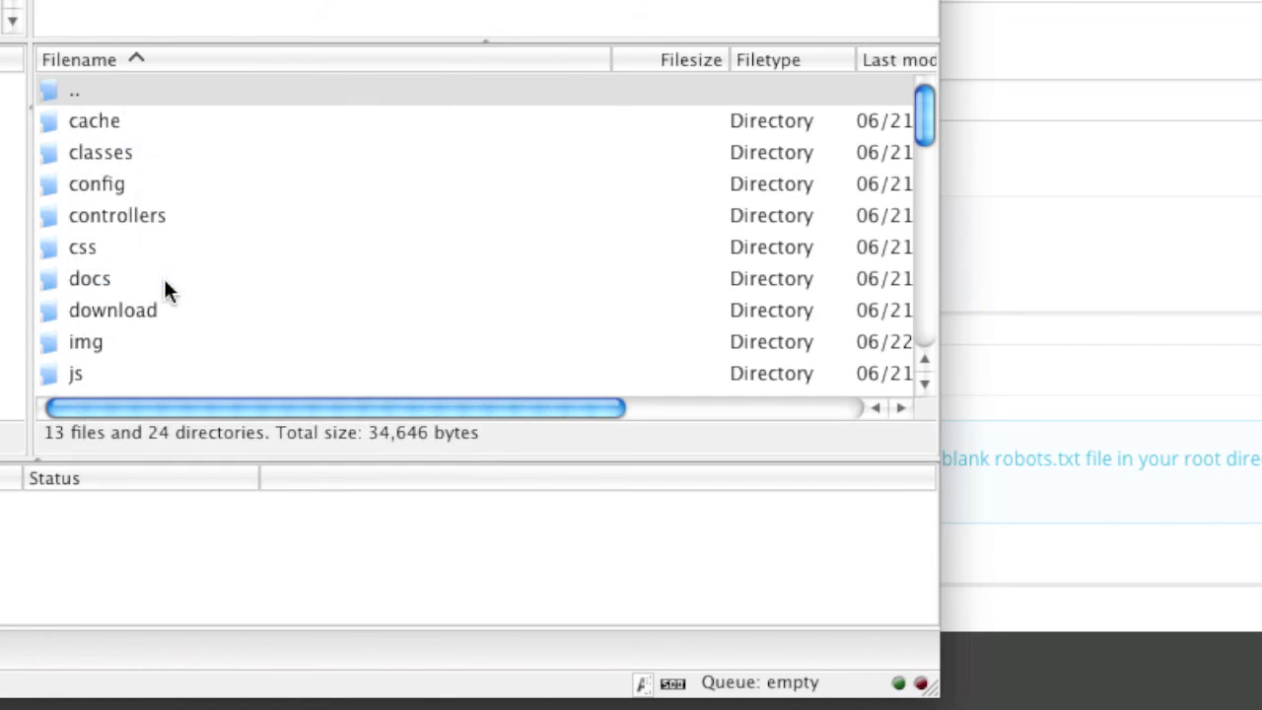
pyautogui.press('super+v')
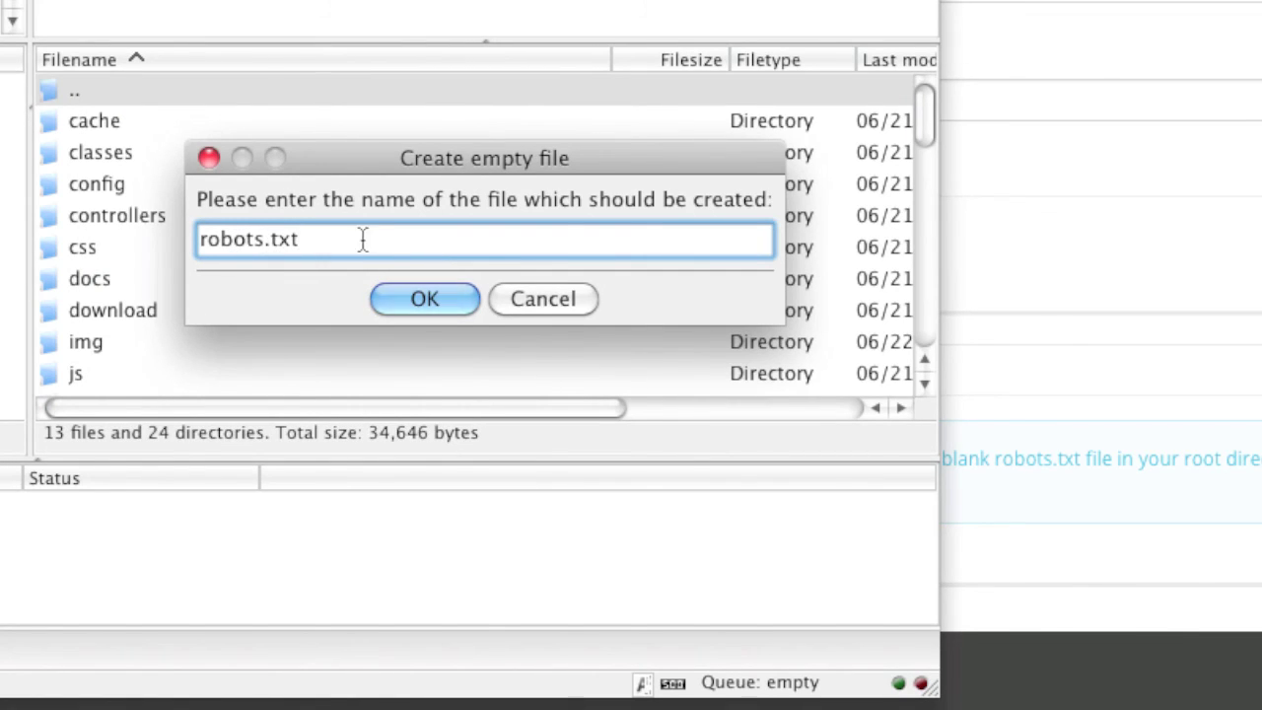
pyautogui.click(424, 298)
# Step: Set the file permissions of robots.txt on the remote site to the numeric value 666
pyautogui.moveTo(917, 117); pyautogui.dragTo(858, 363)
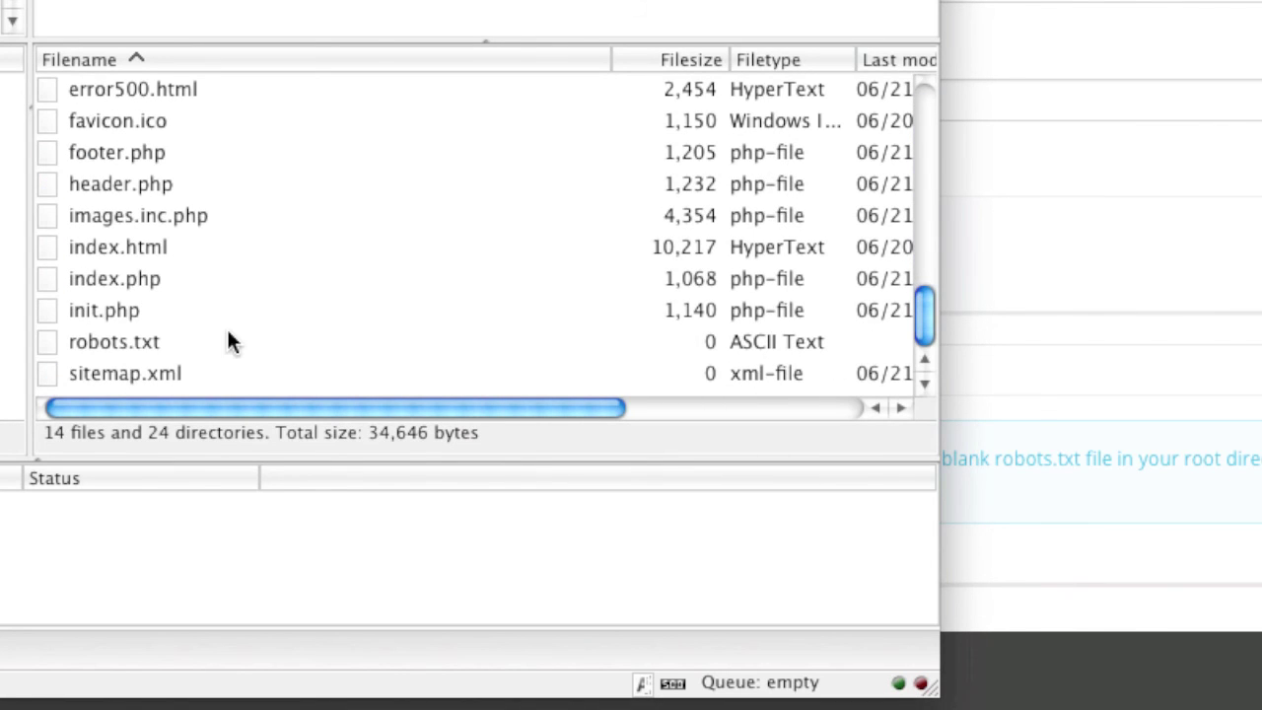
pyautogui.rightClick(171, 342)
pyautogui.scroll(-2, 208, 423)
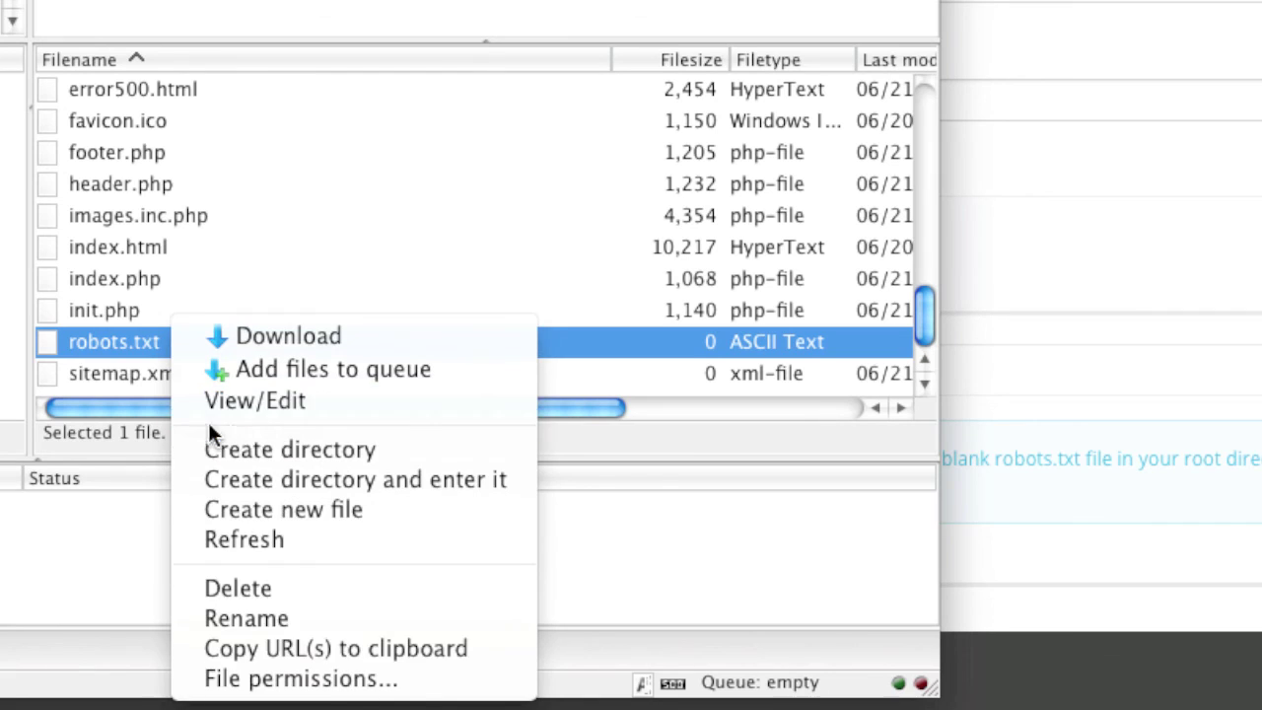
pyautogui.click(261, 680)
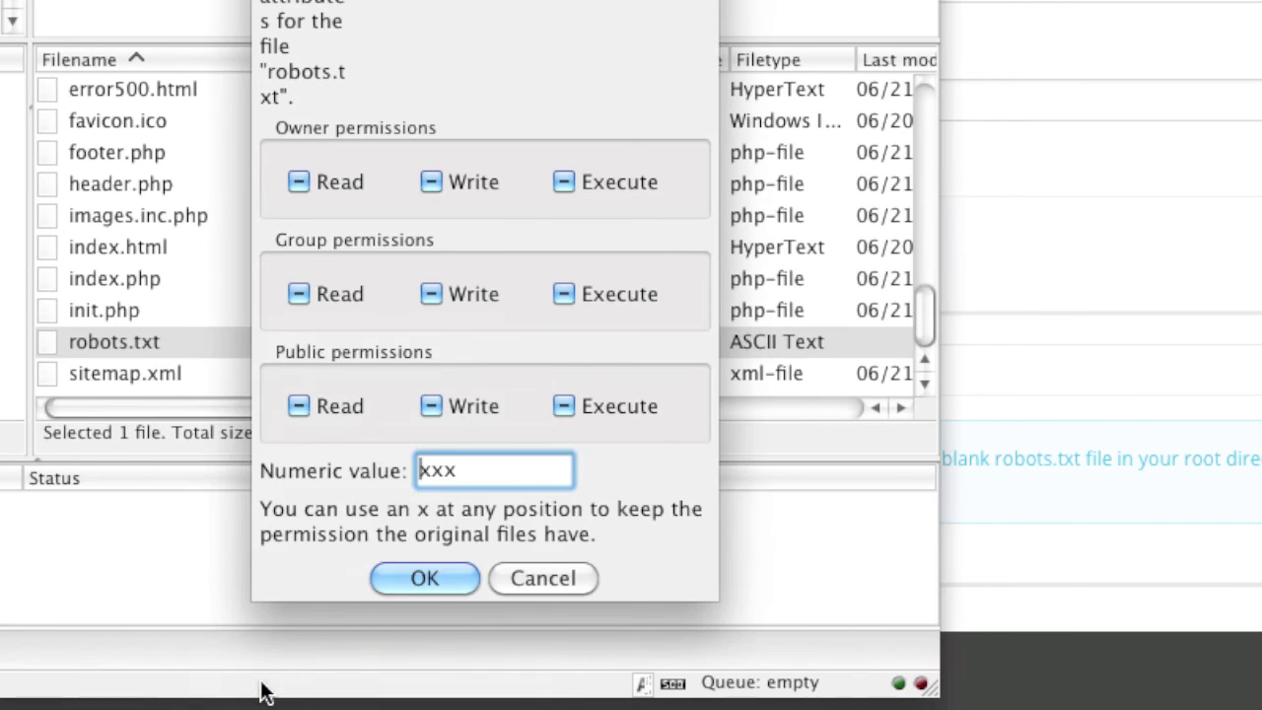
pyautogui.doubleClick(465, 471)
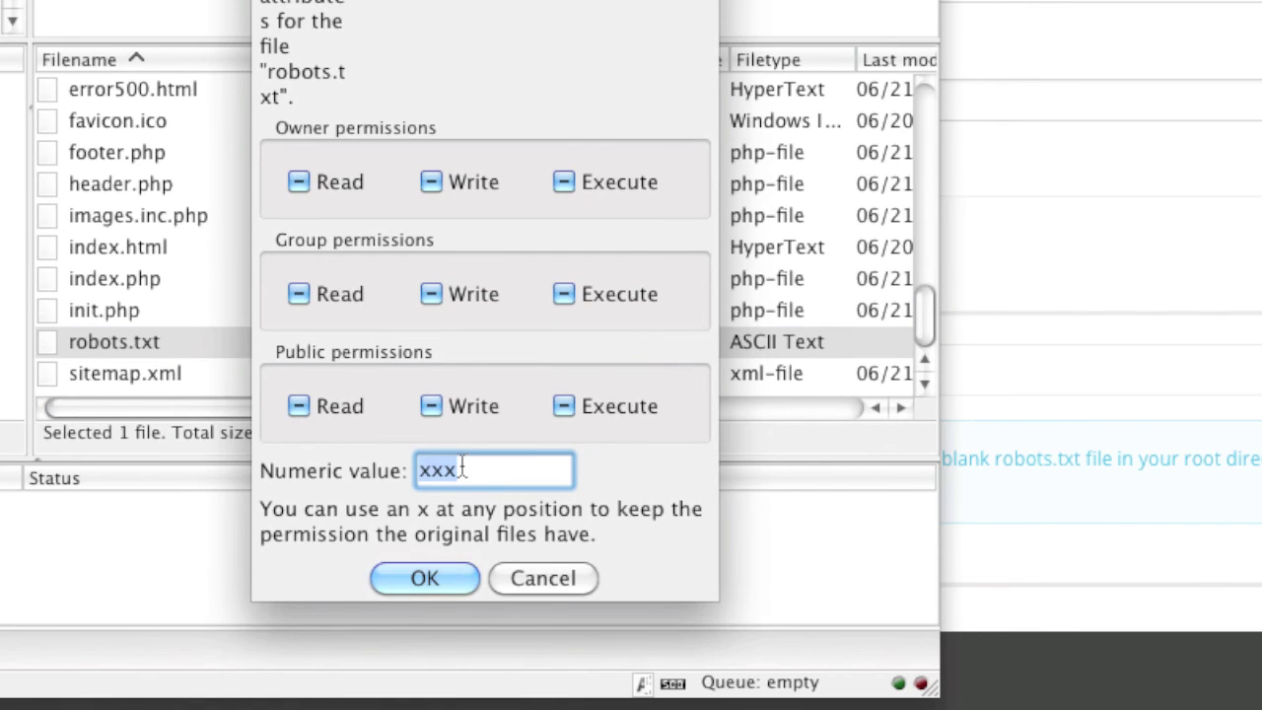
pyautogui.write('666')
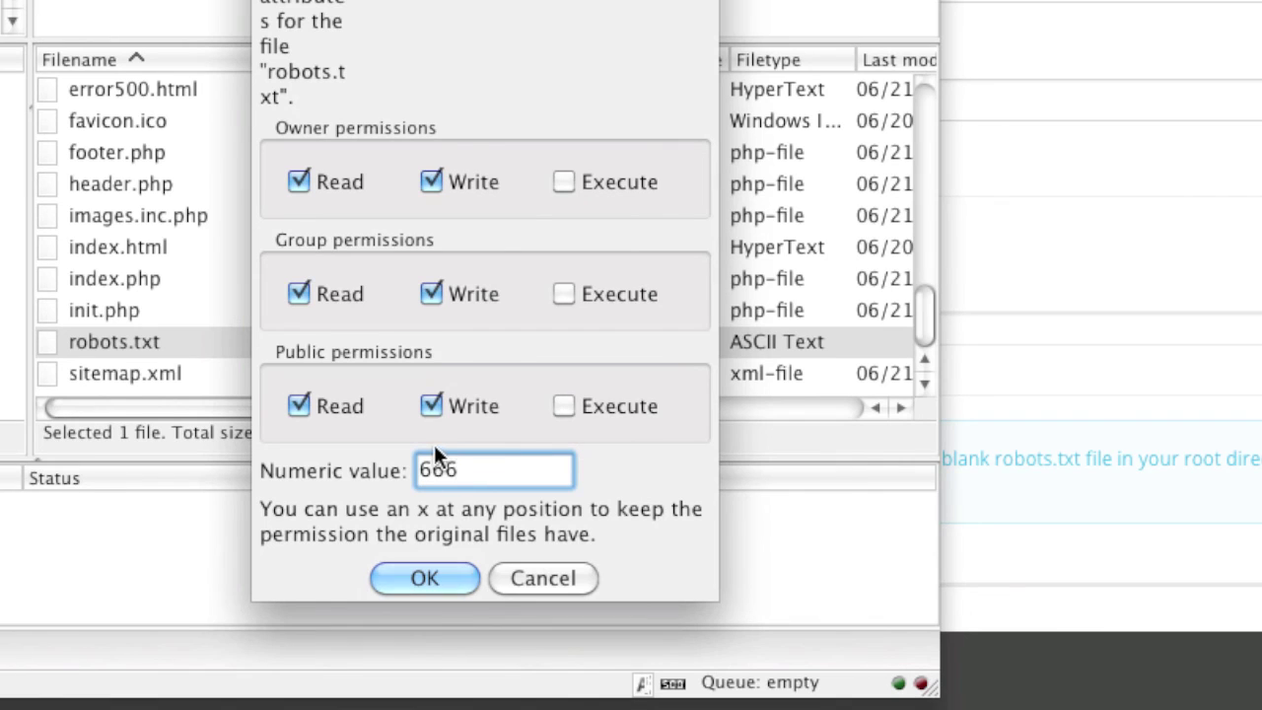
pyautogui.click(437, 580)
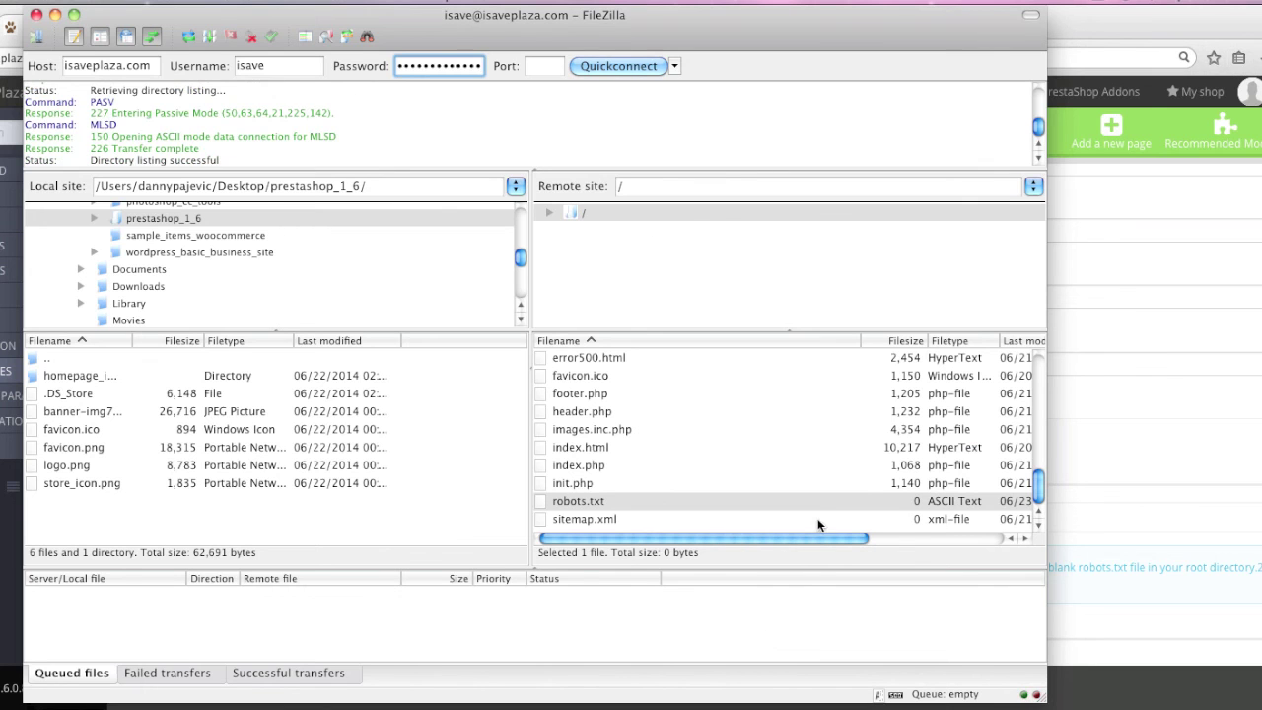
# Step: Back in the browser's SEO & URLs preferences, save the URL routes and generate the robots.txt file
pyautogui.click(1179, 493)
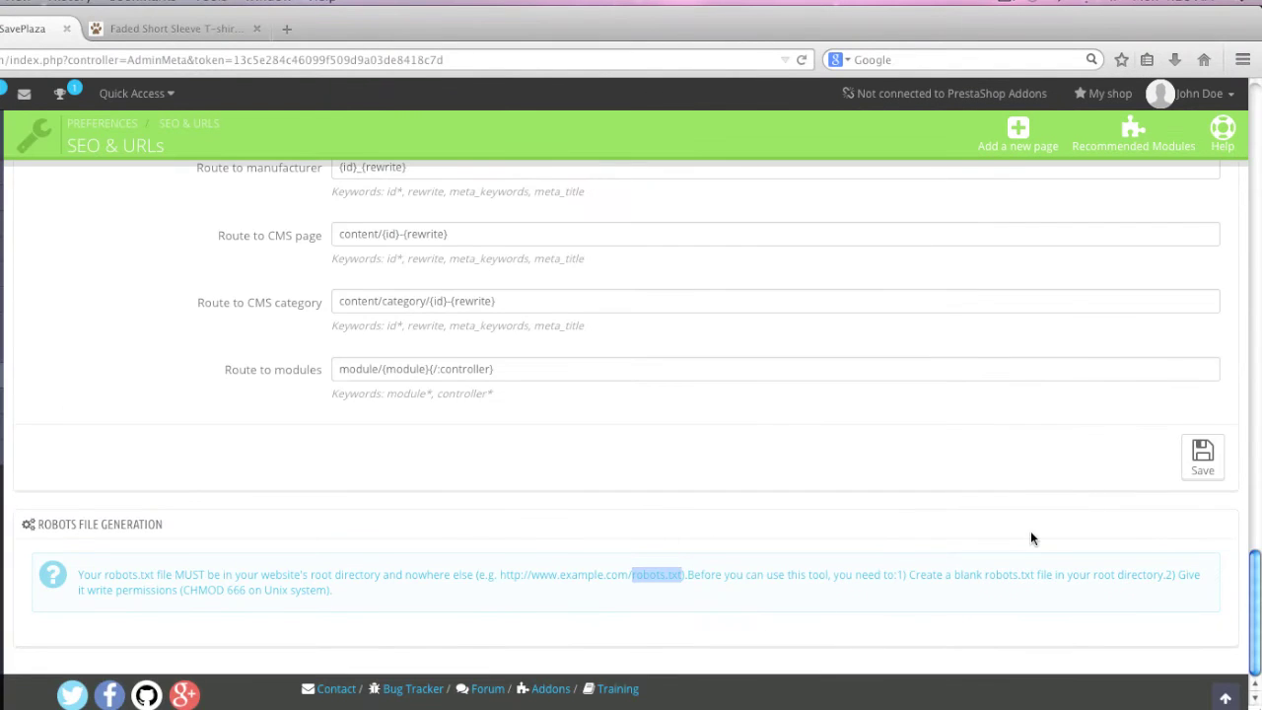
pyautogui.click(1202, 464)
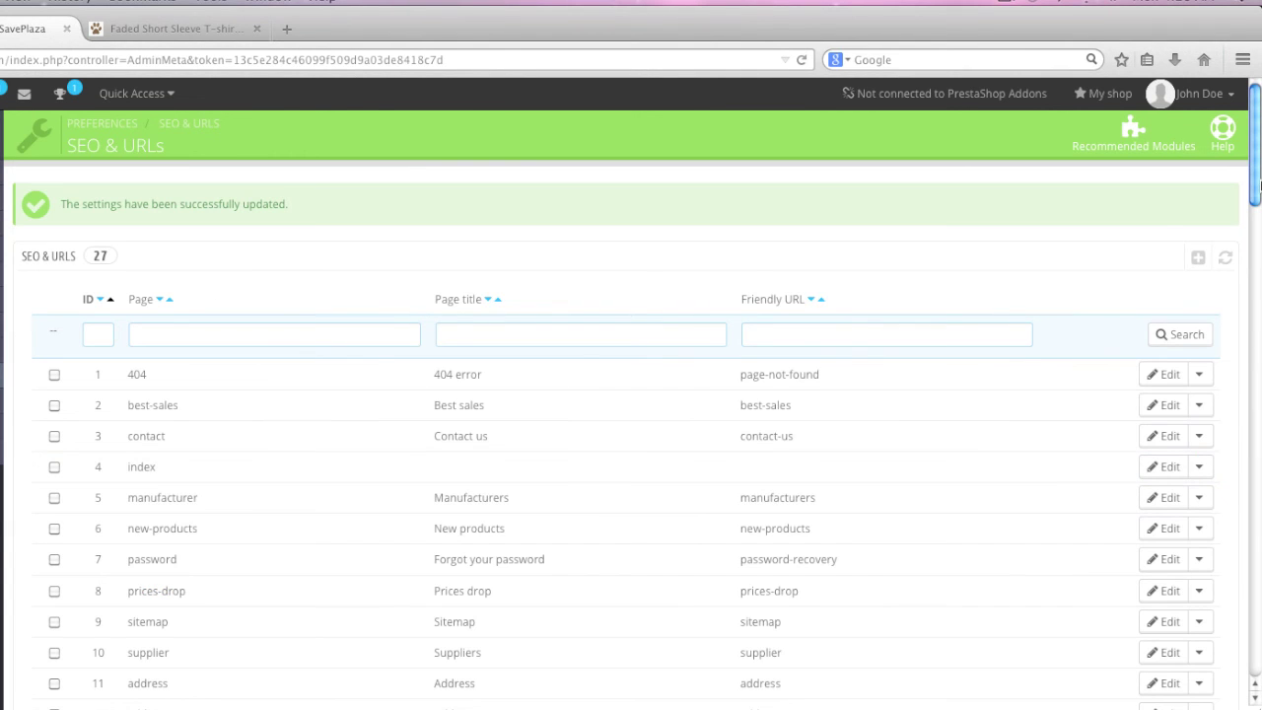
pyautogui.moveTo(1259, 182); pyautogui.dragTo(1231, 657)
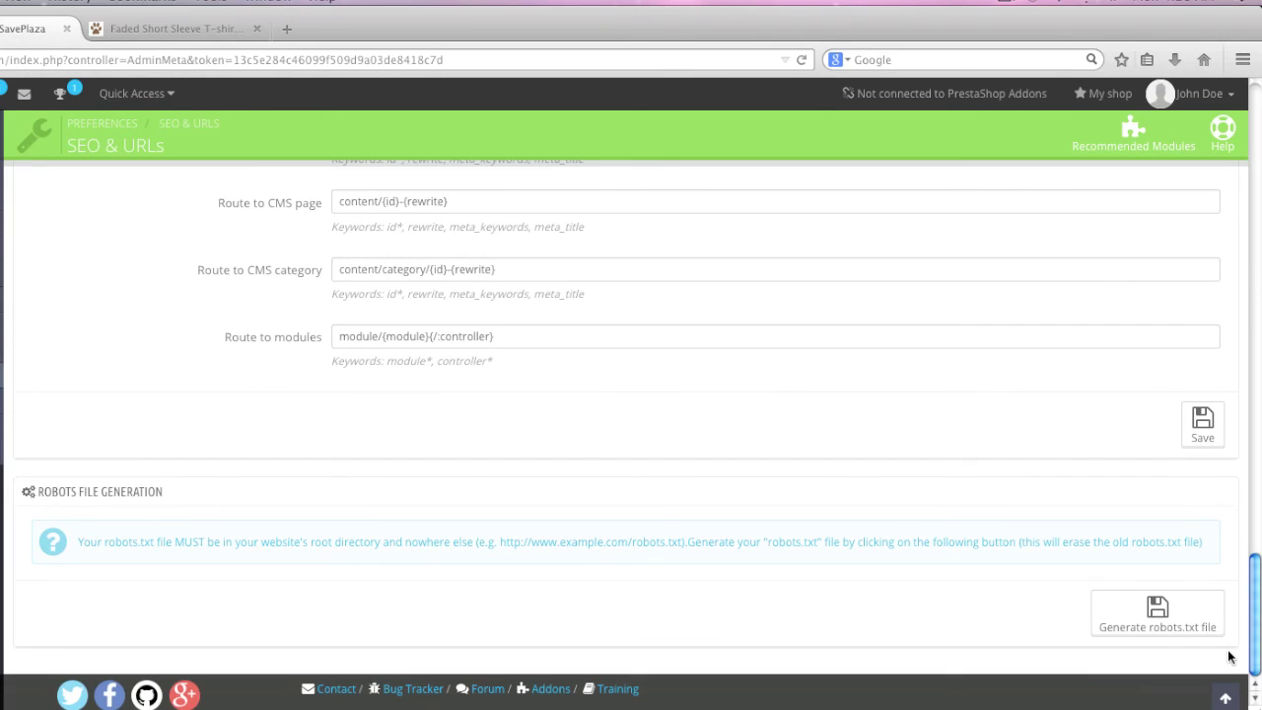
pyautogui.click(1156, 609)
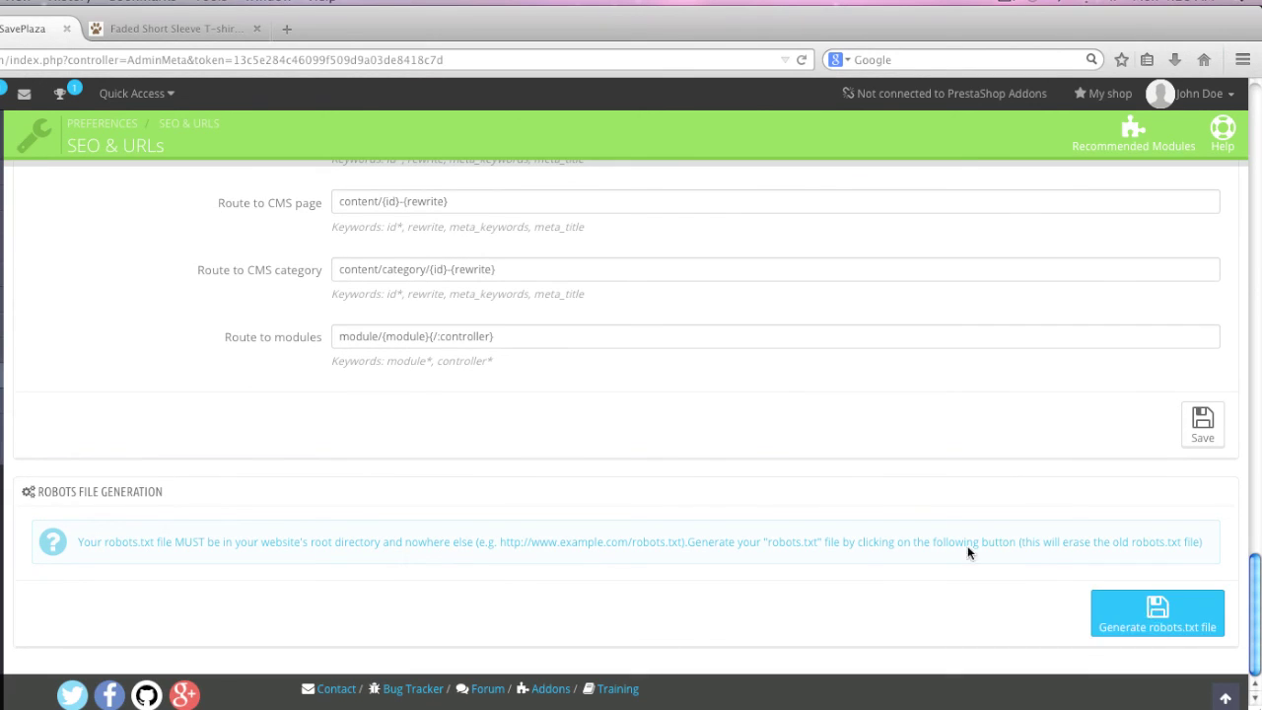
pyautogui.click(1162, 611)
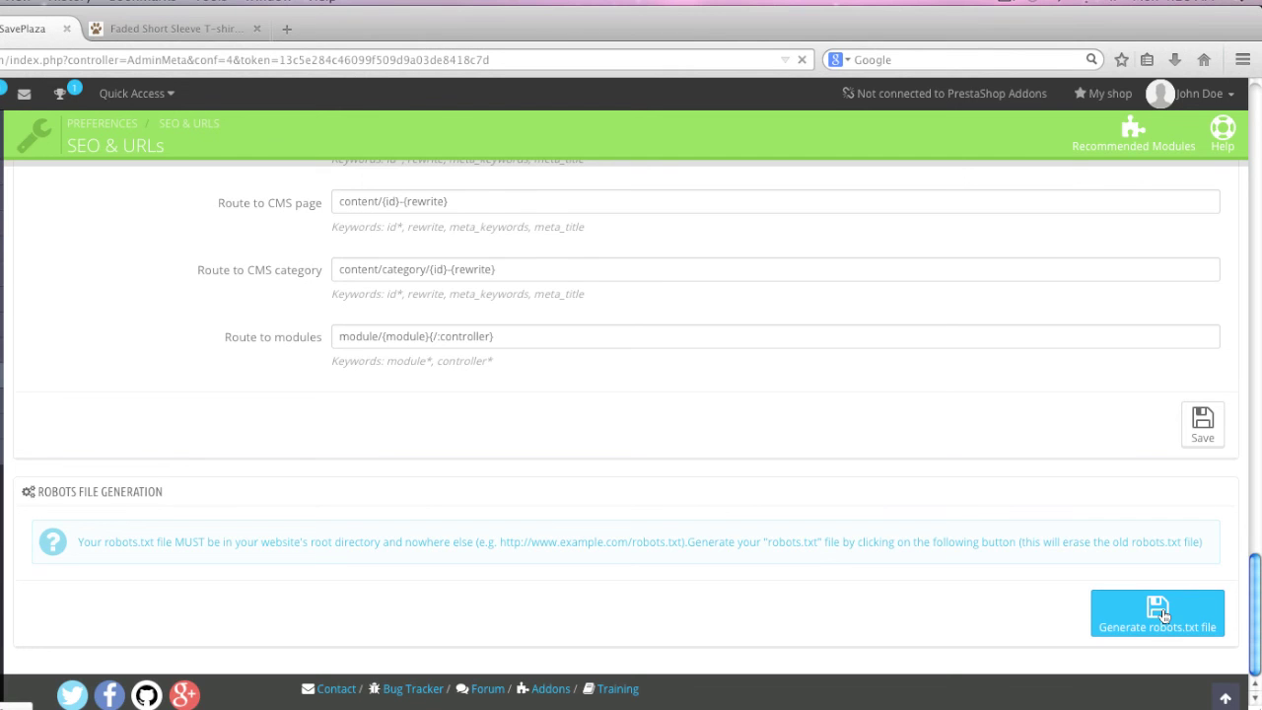
# Step: Copy the robots.txt file name from the example address in the Robots file generation notice
pyautogui.scroll(-20, 1200, 627)
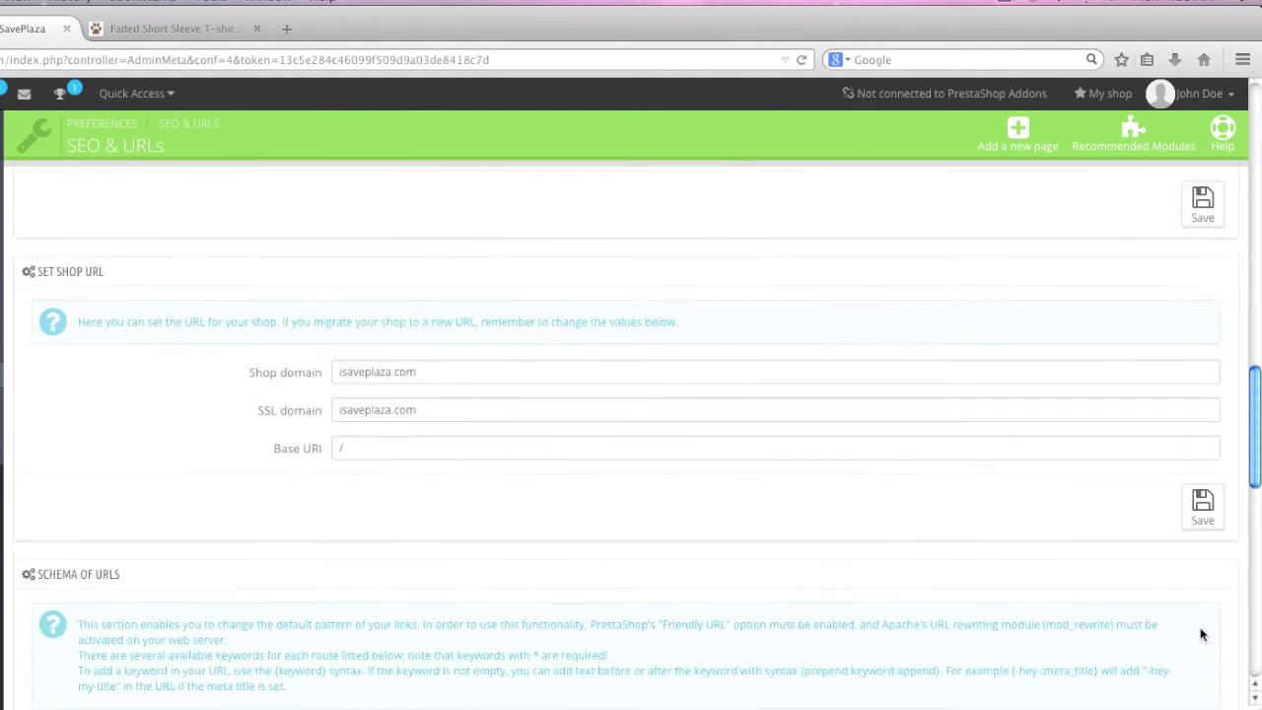
pyautogui.scroll(2, 1204, 639)
pyautogui.scroll(-2, 1208, 619)
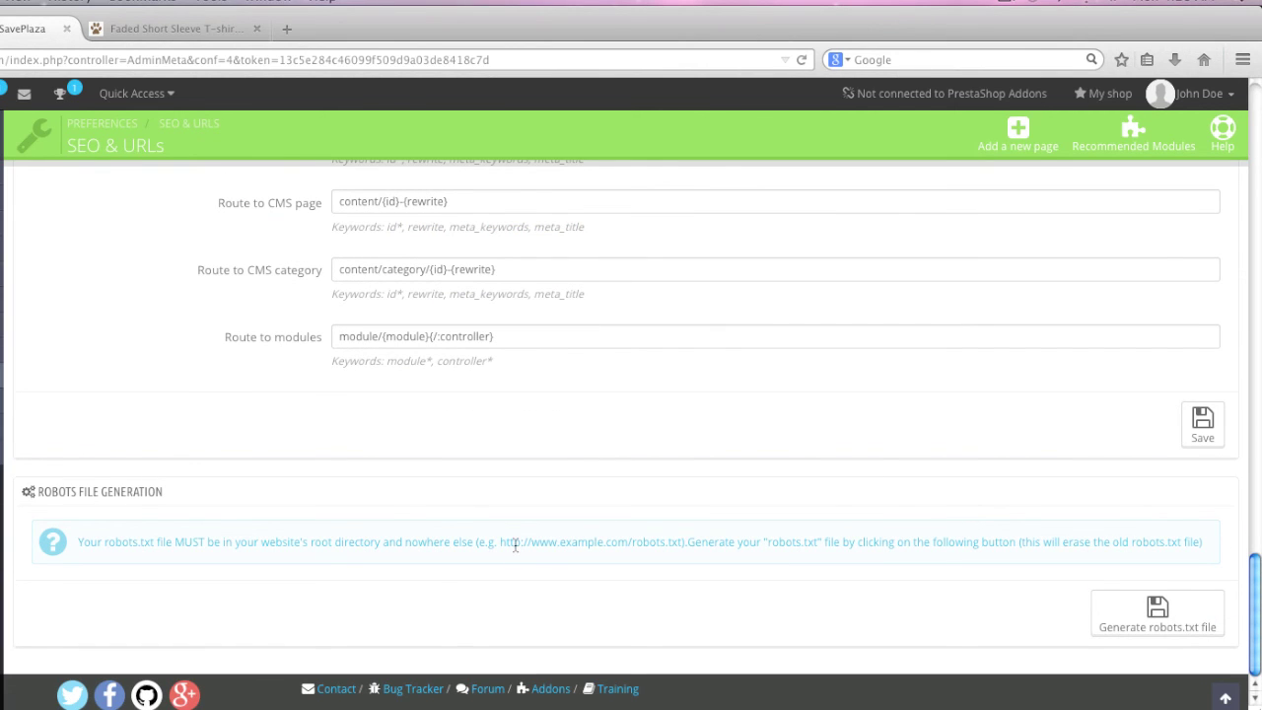
pyautogui.moveTo(633, 542); pyautogui.dragTo(690, 547)
pyautogui.press('super+c')
# Step: In the storefront tab, replace the product path with robots.txt after isaveplaza.com/, load the file and examine its Disallow rules
pyautogui.click(197, 29)
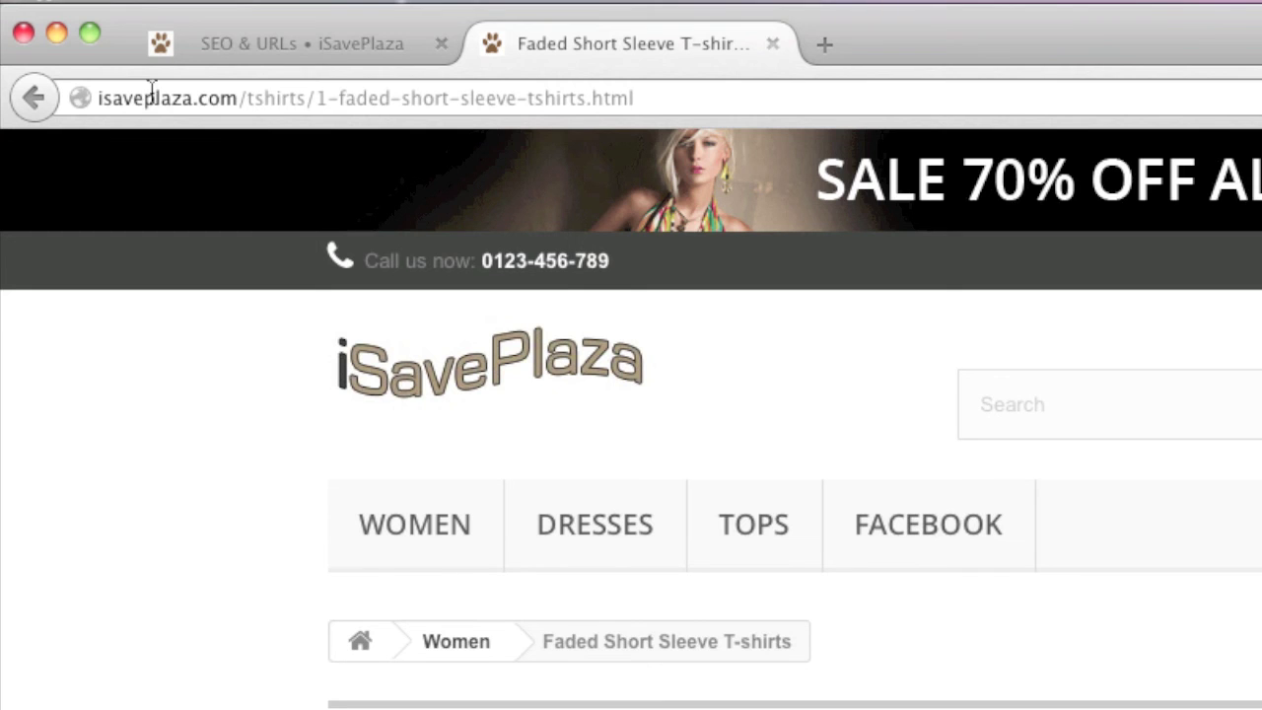
pyautogui.moveTo(60, 58); pyautogui.dragTo(106, 58)
pyautogui.moveTo(523, 101); pyautogui.dragTo(763, 99)
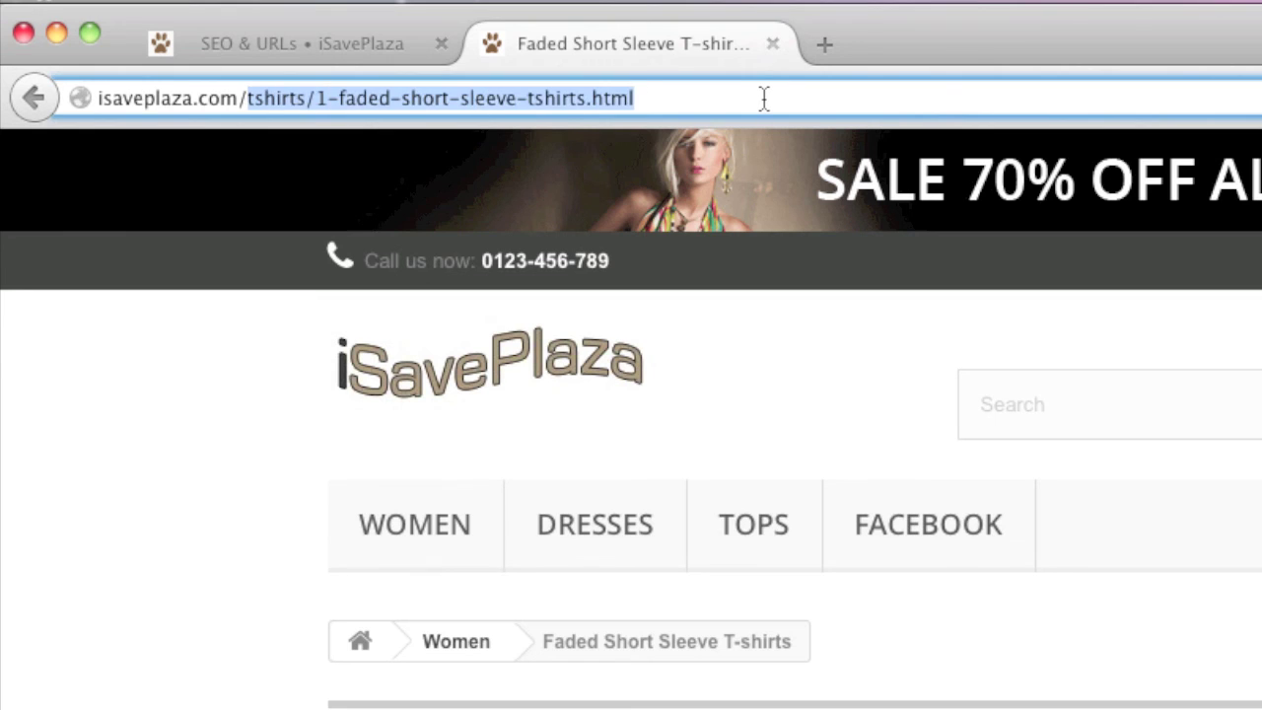
pyautogui.press('super+v')
pyautogui.press('Return')
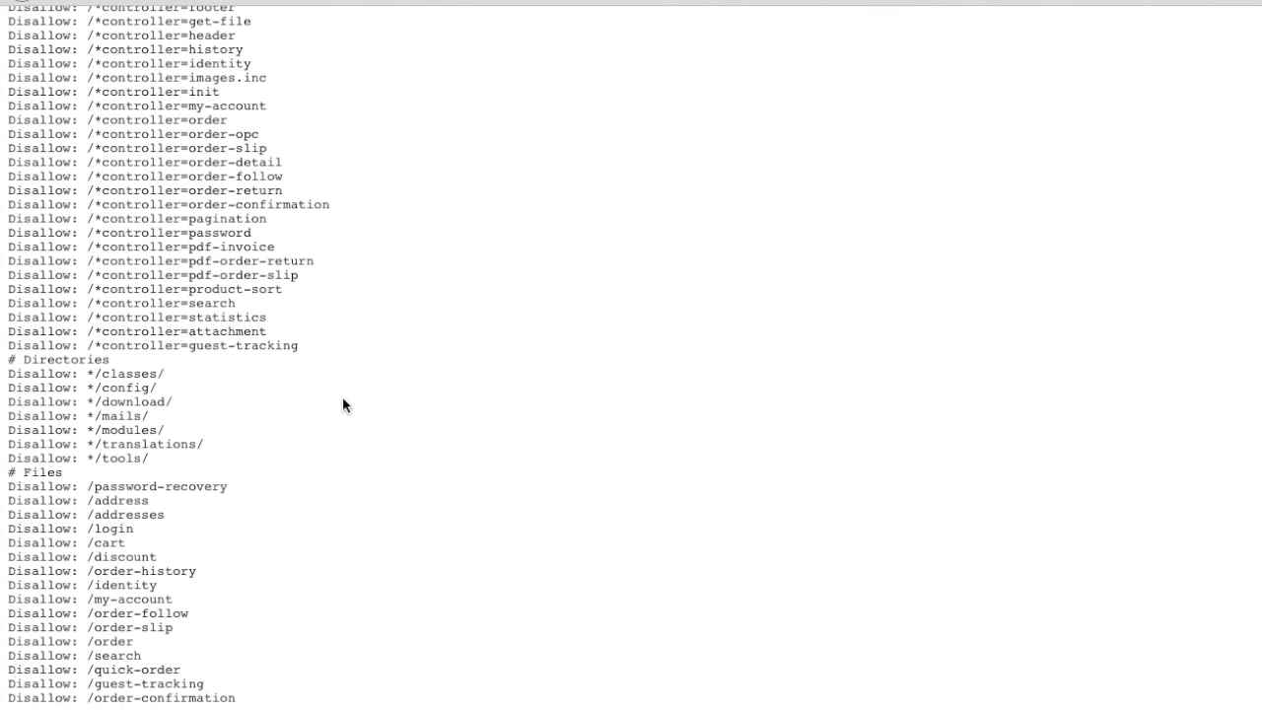
pyautogui.scroll(5, 342, 404)
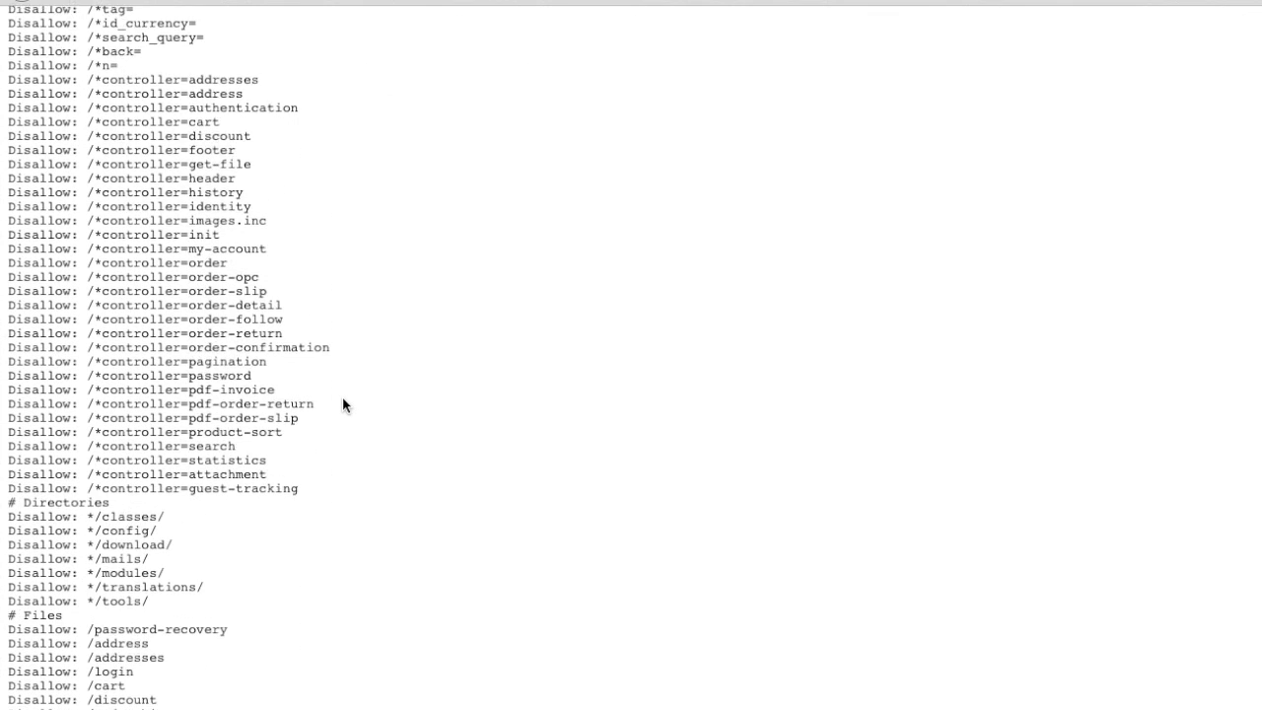